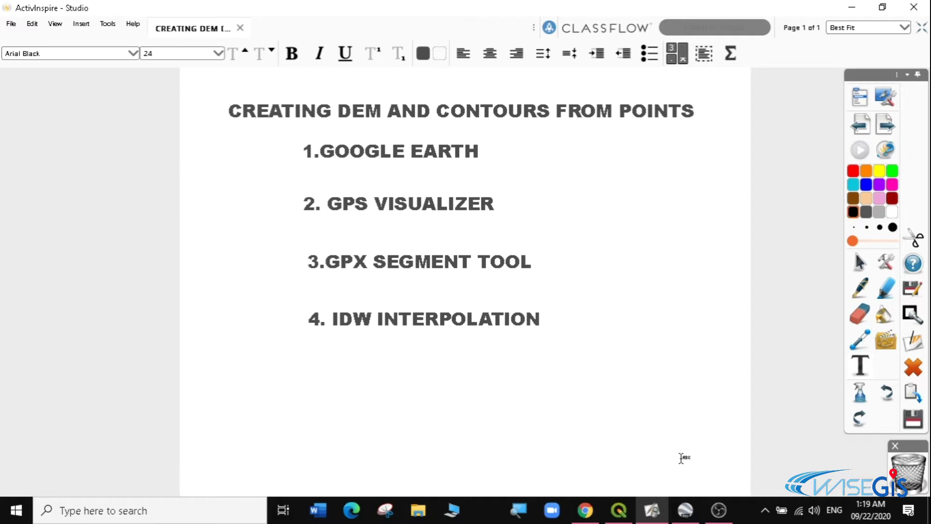
Step: Switch to Google Earth Pro, maximize it, and search for NEPAL to fly to the country
{"action": "left_click", "coordinate": [685, 509]}
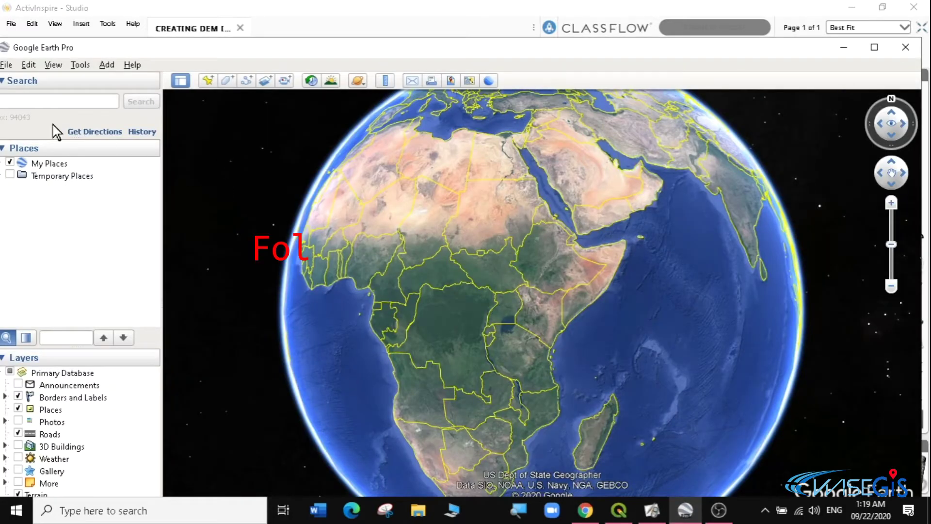
{"action": "left_click", "coordinate": [874, 47]}
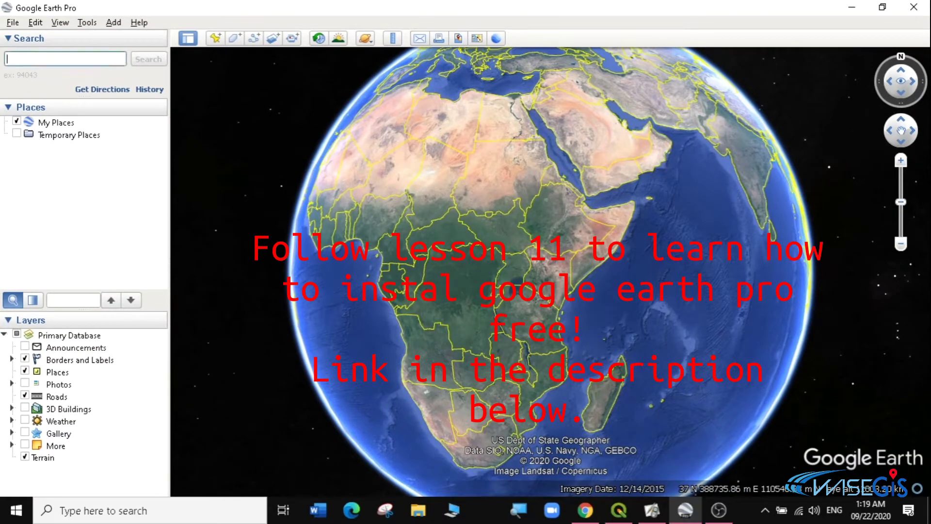
{"action": "left_click_drag", "start_coordinate": [591, 177], "coordinate": [552, 244]}
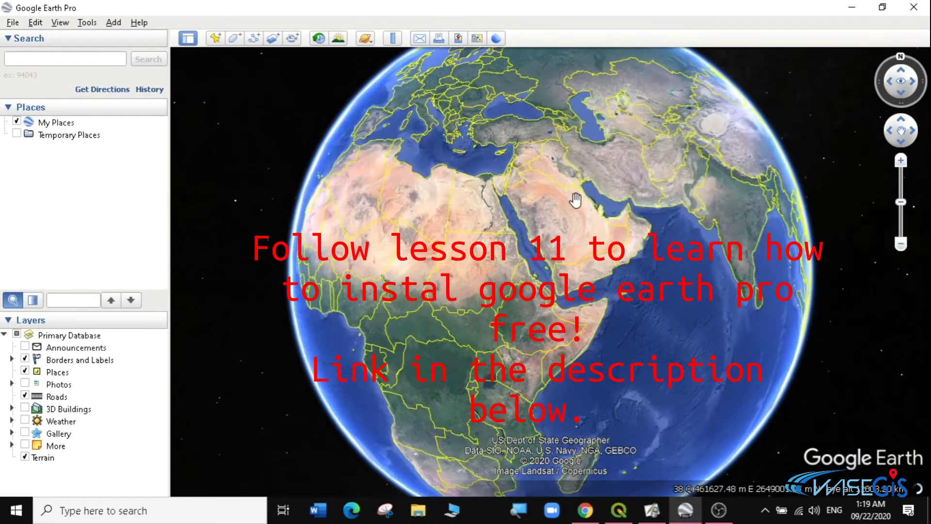
{"action": "left_click", "coordinate": [8, 58]}
{"action": "type", "text": "NEPAL"}
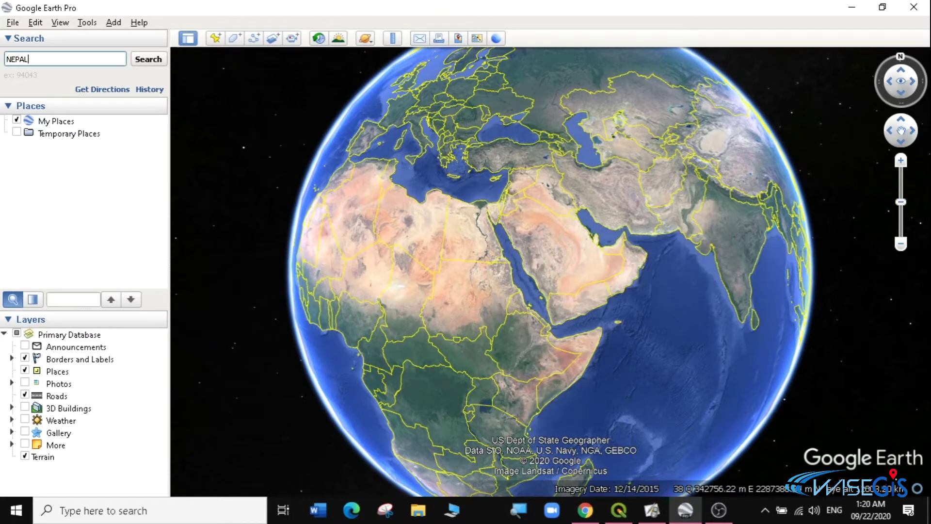
{"action": "key", "text": "Return"}
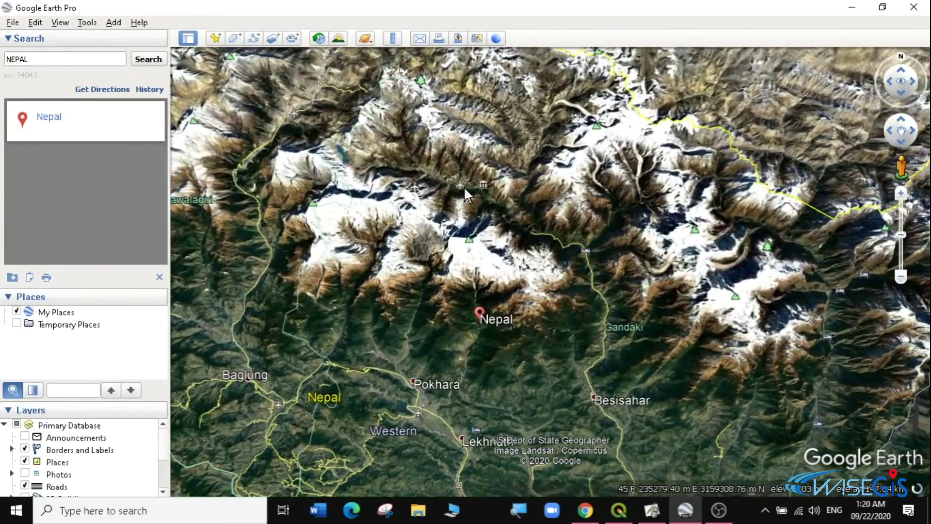
Step: Start a new path over the snowy mountains north of the Nepal marker and name it "nepal points"
{"action": "scroll", "coordinate": [504, 216], "scroll_direction": "up", "scroll_amount": 5}
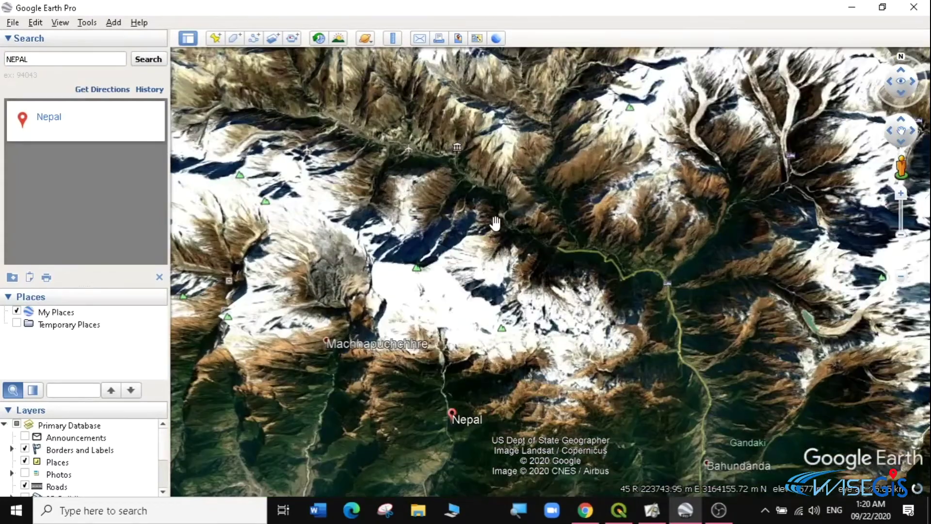
{"action": "left_click_drag", "start_coordinate": [495, 223], "coordinate": [589, 293]}
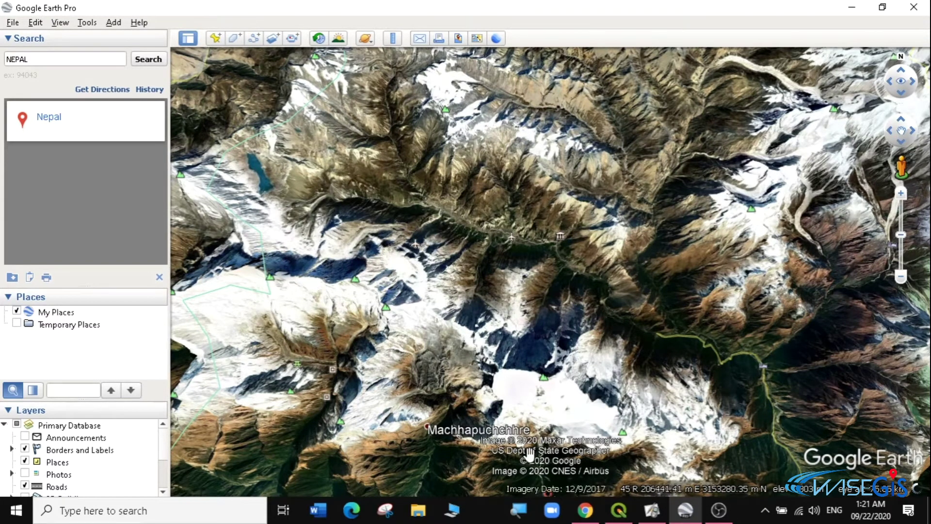
{"action": "left_click", "coordinate": [253, 39]}
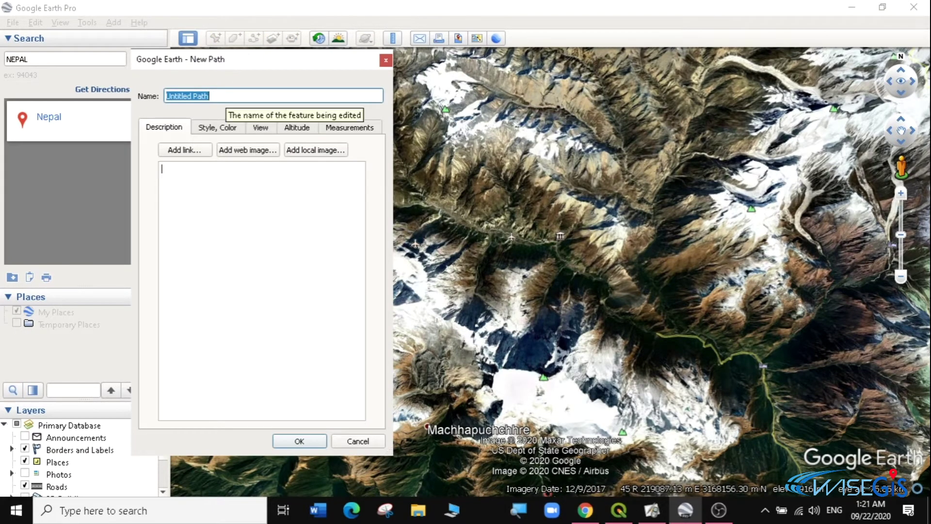
{"action": "type", "text": "nepal"}
{"action": "key", "text": "Tab"}
{"action": "type", "text": "points"}
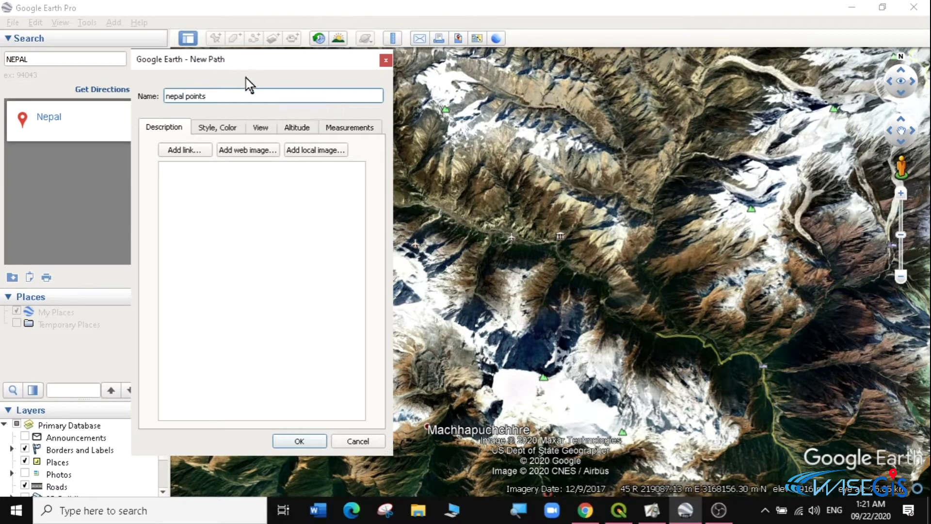
Step: Style the path with a dark red line color (#aa0000) and a line width of 1.8
{"action": "left_click", "coordinate": [217, 128]}
{"action": "left_click", "coordinate": [201, 175]}
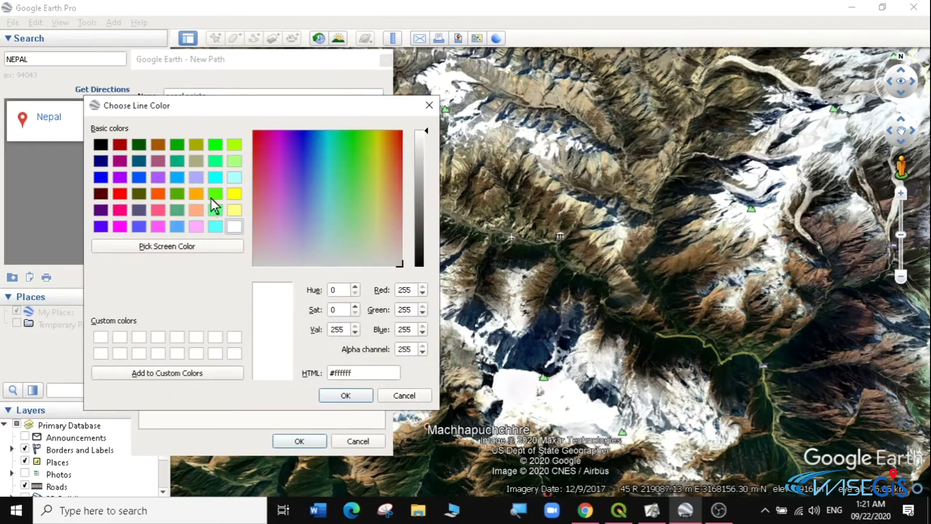
{"action": "left_click", "coordinate": [120, 144]}
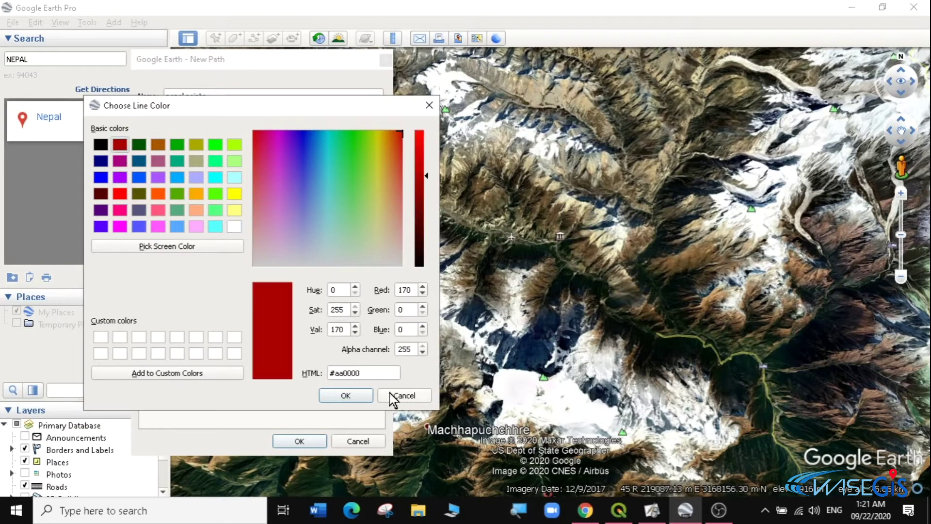
{"action": "left_click", "coordinate": [360, 396]}
{"action": "left_click", "coordinate": [268, 168]}
{"action": "left_click", "coordinate": [270, 170]}
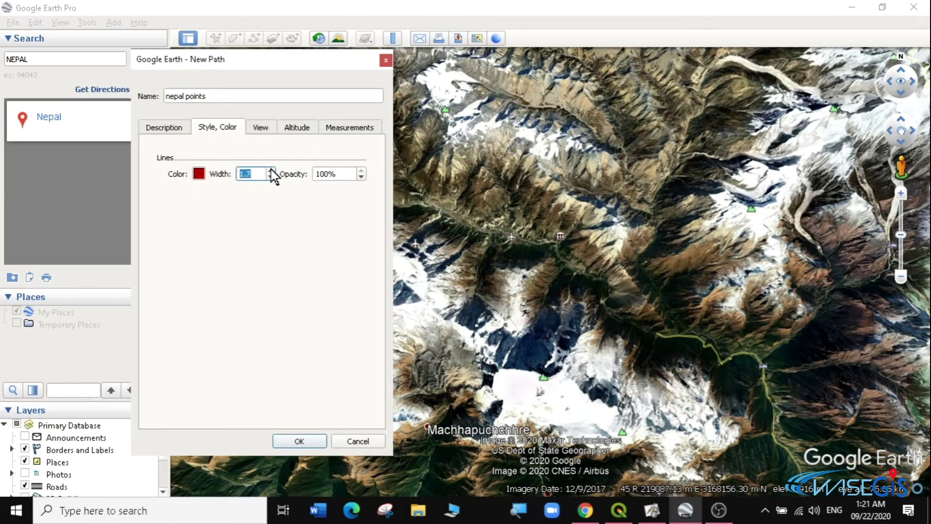
Step: Draw the path freehand as a dense criss-cross grid covering a roughly rectangular area of the mountains north of Machhapuchchhre, and accept it
{"action": "left_click_drag", "start_coordinate": [263, 54], "coordinate": [4, 137]}
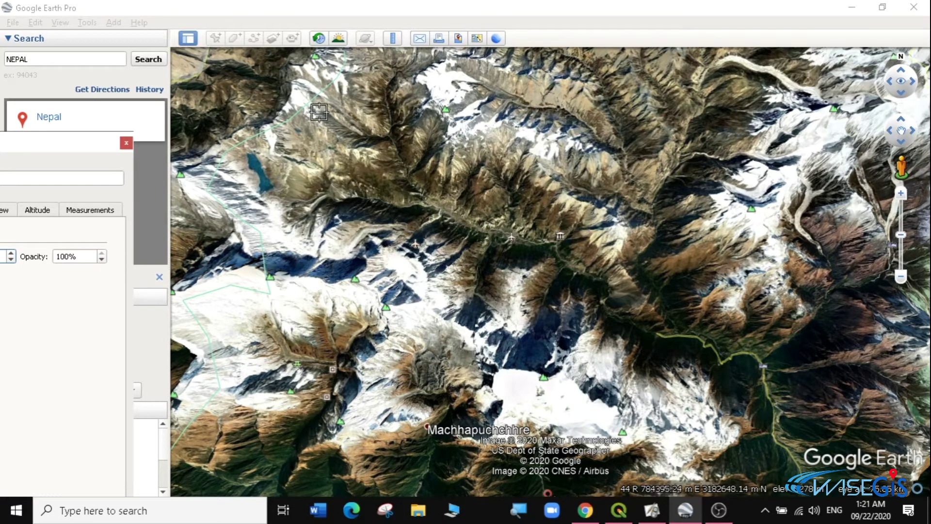
{"action": "mouse_move", "coordinate": [321, 110]}
{"action": "left_mouse_down"}
{"action": "mouse_move", "coordinate": [710, 106]}
{"action": "mouse_move", "coordinate": [730, 303]}
{"action": "mouse_move", "coordinate": [709, 429]}
{"action": "mouse_move", "coordinate": [310, 423]}
{"action": "mouse_move", "coordinate": [299, 397]}
{"action": "mouse_move", "coordinate": [292, 201]}
{"action": "mouse_move", "coordinate": [302, 112]}
{"action": "mouse_move", "coordinate": [314, 107]}
{"action": "mouse_move", "coordinate": [305, 197]}
{"action": "mouse_move", "coordinate": [314, 411]}
{"action": "mouse_move", "coordinate": [335, 290]}
{"action": "mouse_move", "coordinate": [319, 126]}
{"action": "mouse_move", "coordinate": [329, 111]}
{"action": "mouse_move", "coordinate": [349, 249]}
{"action": "mouse_move", "coordinate": [348, 335]}
{"action": "mouse_move", "coordinate": [363, 389]}
{"action": "mouse_move", "coordinate": [361, 407]}
{"action": "mouse_move", "coordinate": [350, 412]}
{"action": "mouse_move", "coordinate": [346, 383]}
{"action": "mouse_move", "coordinate": [372, 291]}
{"action": "mouse_move", "coordinate": [355, 267]}
{"action": "mouse_move", "coordinate": [333, 318]}
{"action": "mouse_move", "coordinate": [328, 397]}
{"action": "mouse_move", "coordinate": [357, 422]}
{"action": "mouse_move", "coordinate": [395, 412]}
{"action": "mouse_move", "coordinate": [400, 359]}
{"action": "mouse_move", "coordinate": [383, 384]}
{"action": "mouse_move", "coordinate": [398, 388]}
{"action": "mouse_move", "coordinate": [412, 273]}
{"action": "mouse_move", "coordinate": [360, 127]}
{"action": "mouse_move", "coordinate": [381, 155]}
{"action": "mouse_move", "coordinate": [361, 177]}
{"action": "mouse_move", "coordinate": [355, 145]}
{"action": "mouse_move", "coordinate": [383, 107]}
{"action": "mouse_move", "coordinate": [410, 180]}
{"action": "mouse_move", "coordinate": [372, 224]}
{"action": "mouse_move", "coordinate": [353, 130]}
{"action": "mouse_move", "coordinate": [424, 271]}
{"action": "mouse_move", "coordinate": [460, 209]}
{"action": "mouse_move", "coordinate": [436, 136]}
{"action": "mouse_move", "coordinate": [465, 140]}
{"action": "mouse_move", "coordinate": [427, 261]}
{"action": "mouse_move", "coordinate": [466, 369]}
{"action": "mouse_move", "coordinate": [512, 291]}
{"action": "mouse_move", "coordinate": [502, 136]}
{"action": "mouse_move", "coordinate": [557, 359]}
{"action": "mouse_move", "coordinate": [544, 423]}
{"action": "left_mouse_up"}
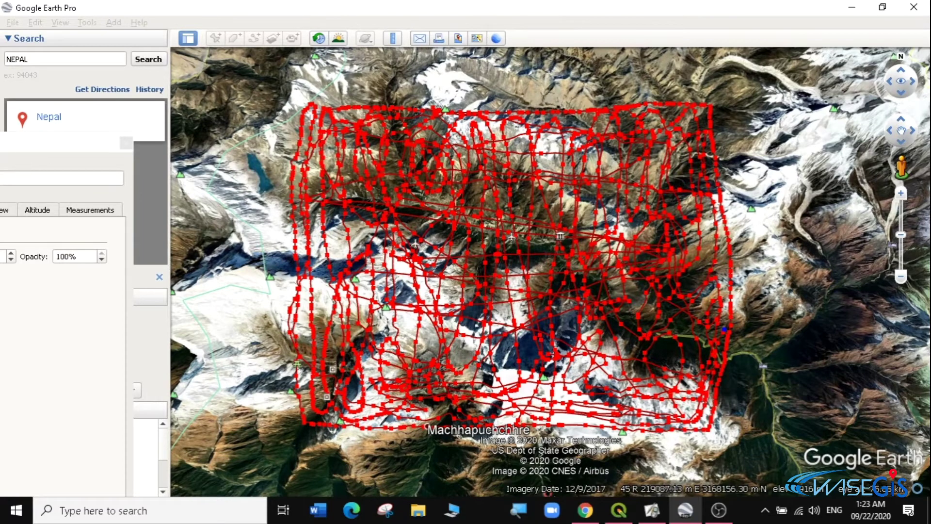
{"action": "left_click_drag", "start_coordinate": [20, 147], "coordinate": [370, 83]}
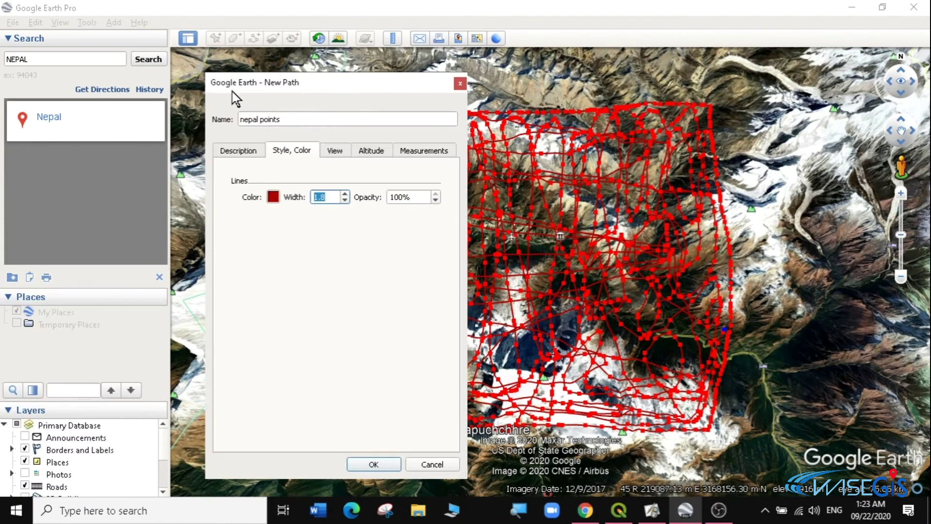
{"action": "left_click", "coordinate": [373, 464]}
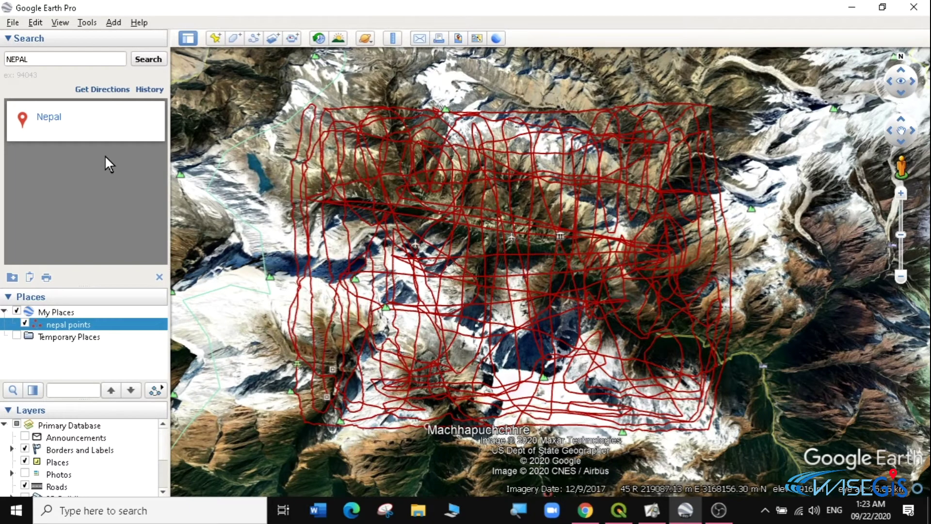
Step: Start saving the nepal points path to disk and create a folder named kml inside Desktop > GIS > data as its destination
{"action": "right_click", "coordinate": [59, 324]}
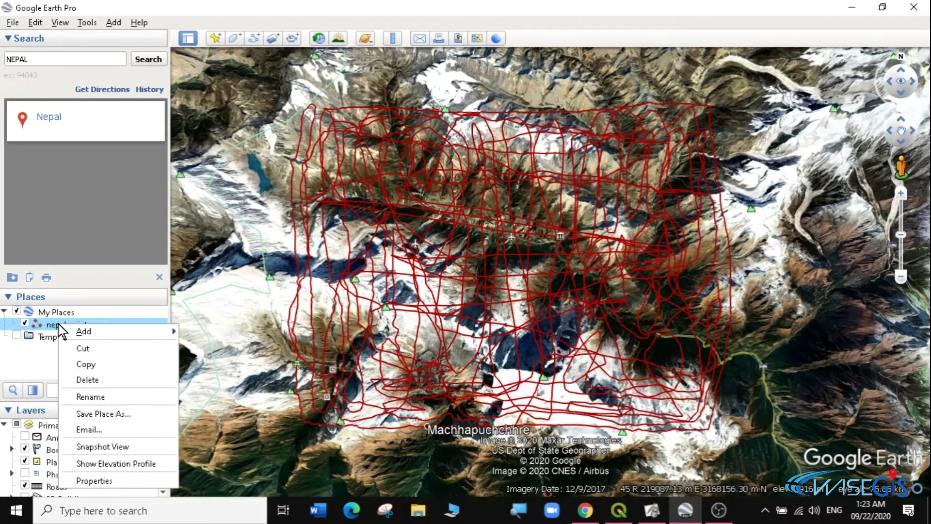
{"action": "left_click", "coordinate": [106, 414]}
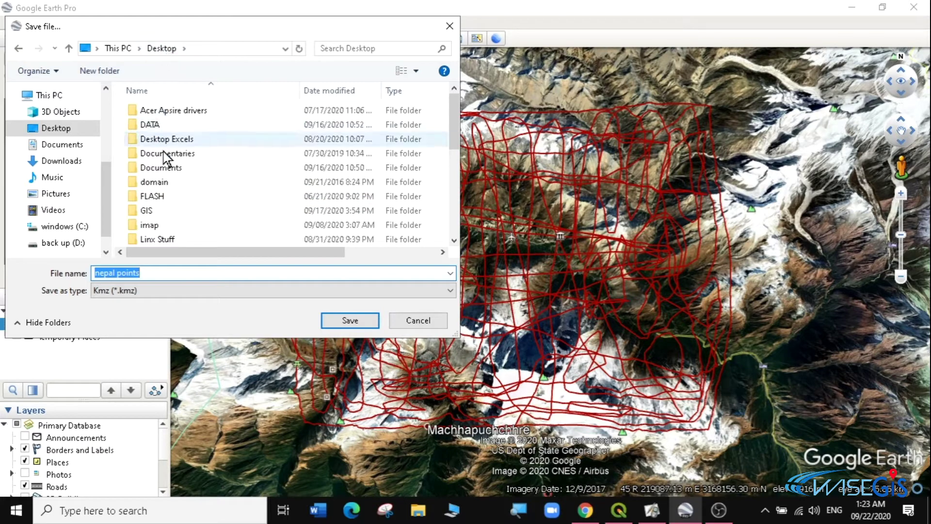
{"action": "double_click", "coordinate": [154, 214]}
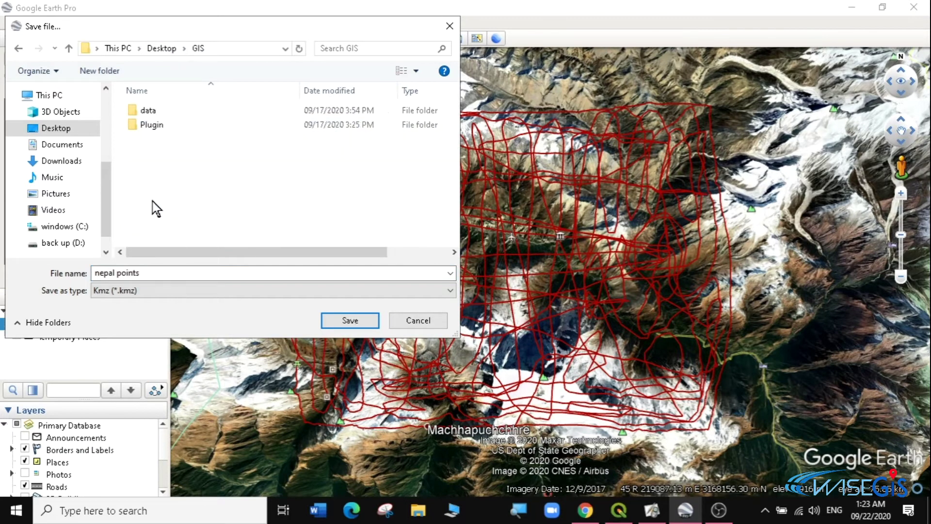
{"action": "double_click", "coordinate": [149, 110]}
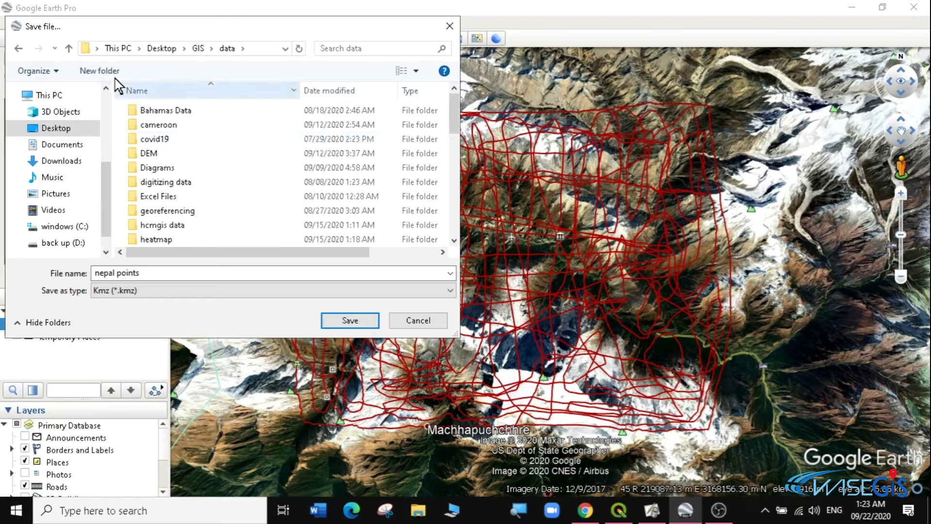
{"action": "left_click", "coordinate": [99, 71]}
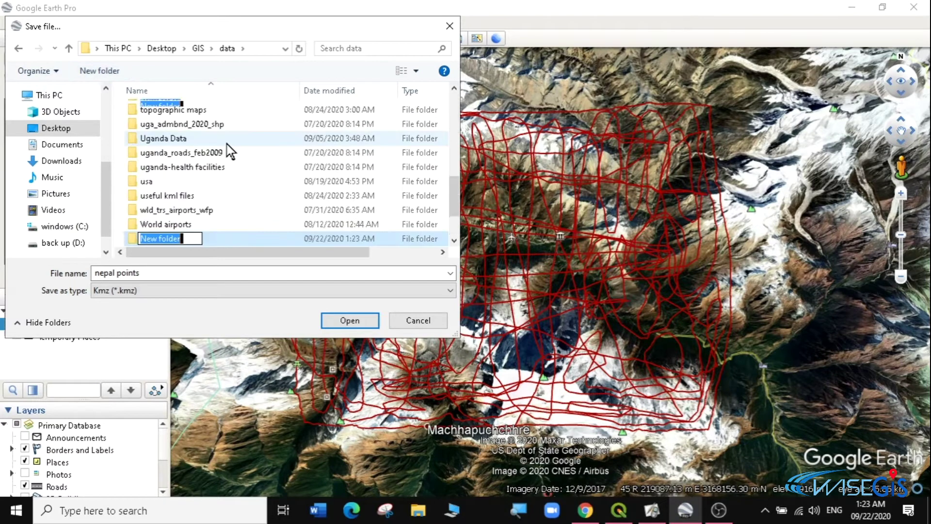
{"action": "type", "text": "kml"}
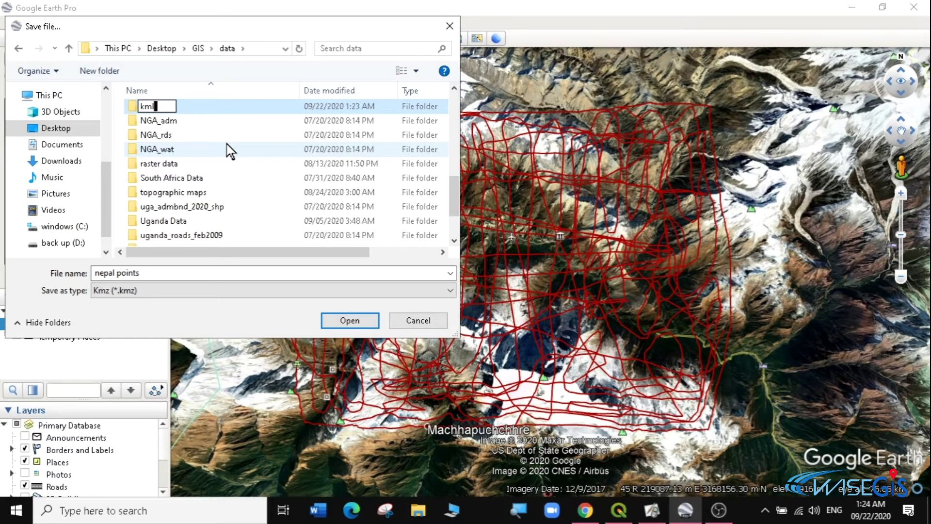
{"action": "key", "text": "Return"}
{"action": "key", "text": "Return"}
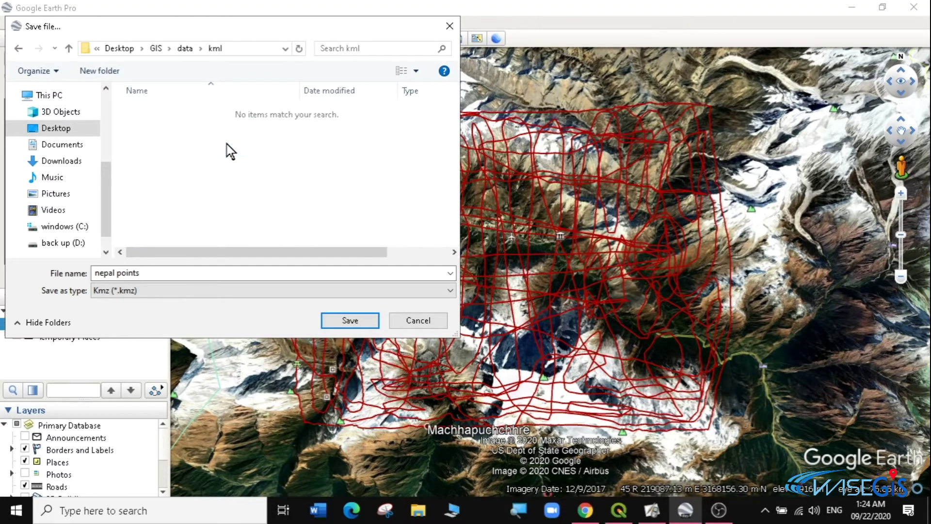
Step: Save the path in the kml folder as "nepal points" in Kml (*.kml) format
{"action": "left_click", "coordinate": [162, 280]}
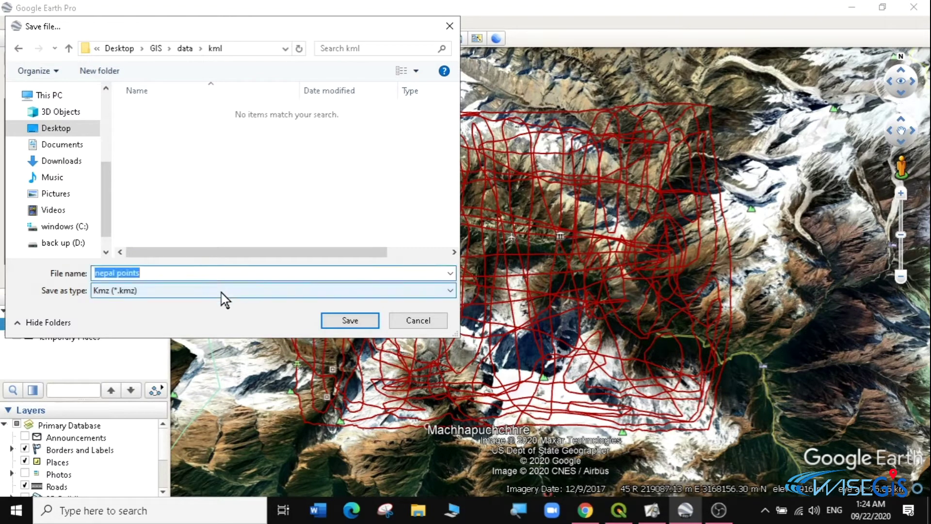
{"action": "left_click", "coordinate": [171, 293]}
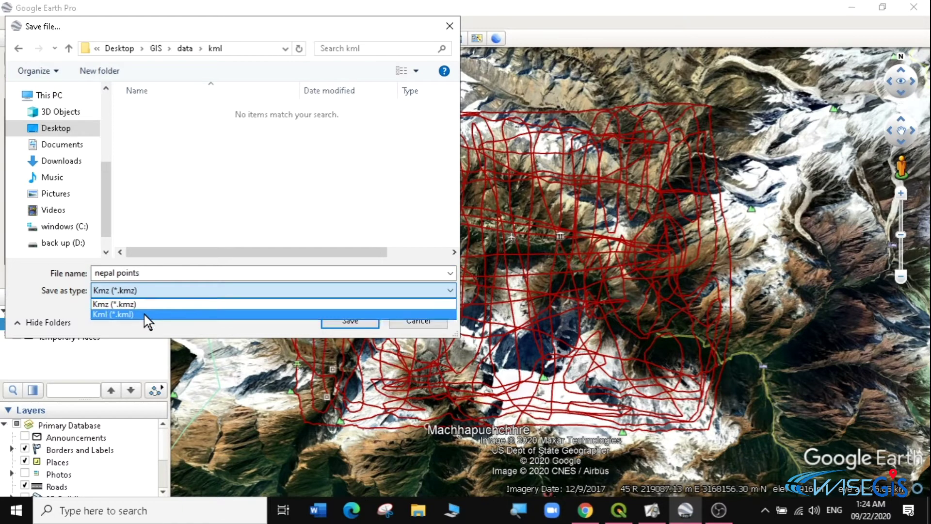
{"action": "left_click", "coordinate": [145, 315]}
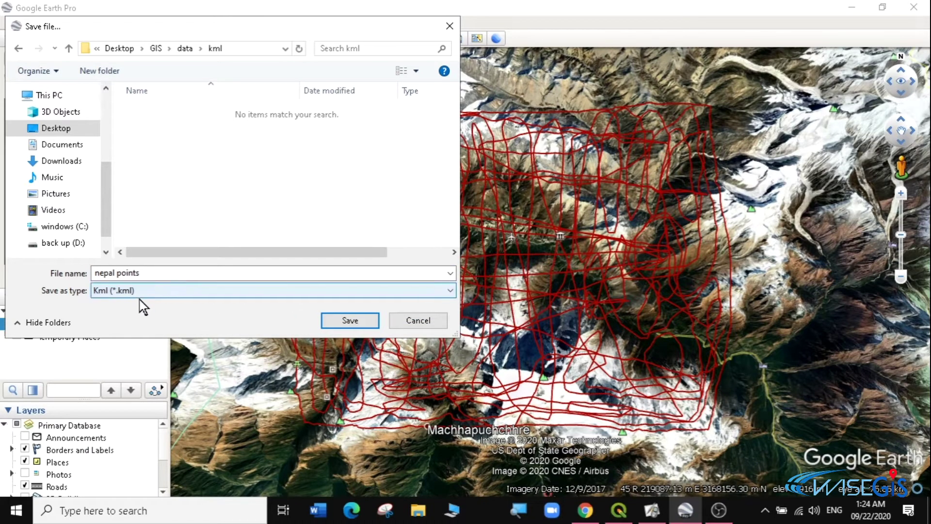
{"action": "left_click", "coordinate": [352, 321]}
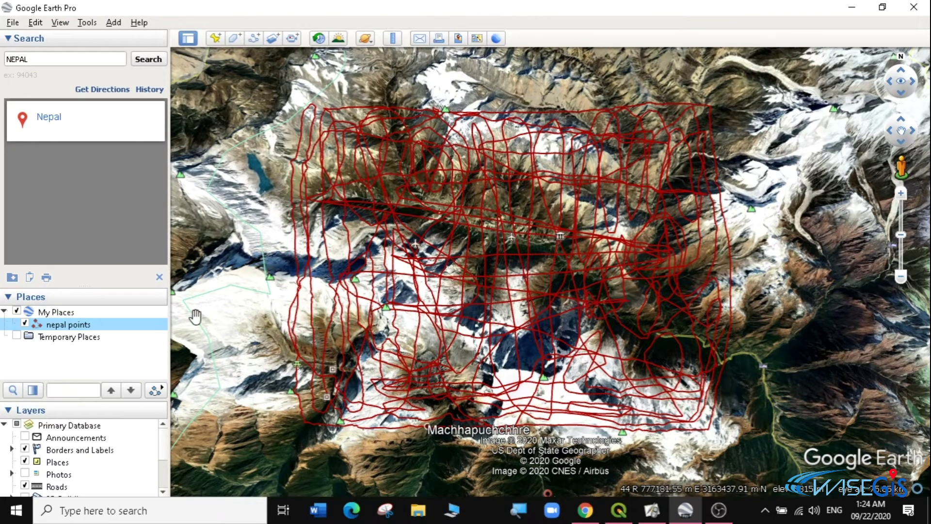
Step: Minimize Google Earth Pro, switch to Chrome and open the GPS Visualizer page gpsvisualizer.com/elevation
{"action": "left_click", "coordinate": [851, 14]}
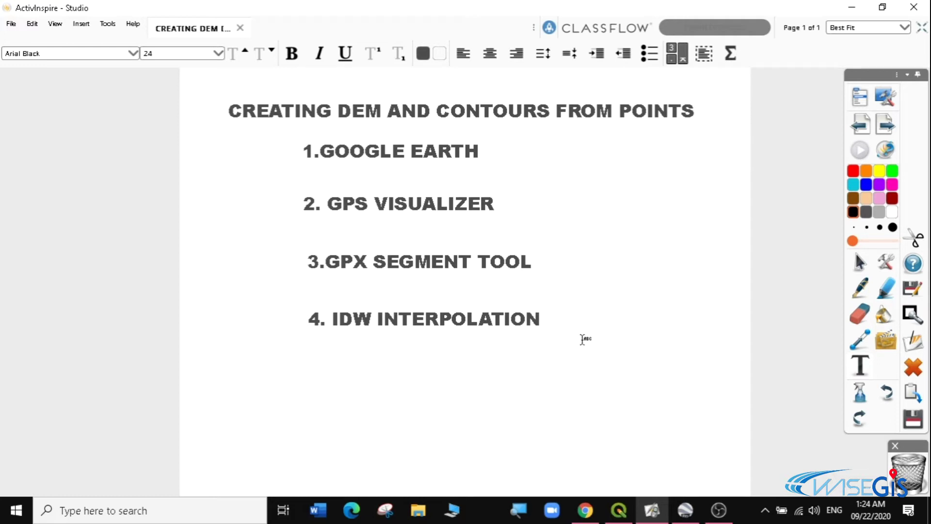
{"action": "left_click", "coordinate": [585, 509]}
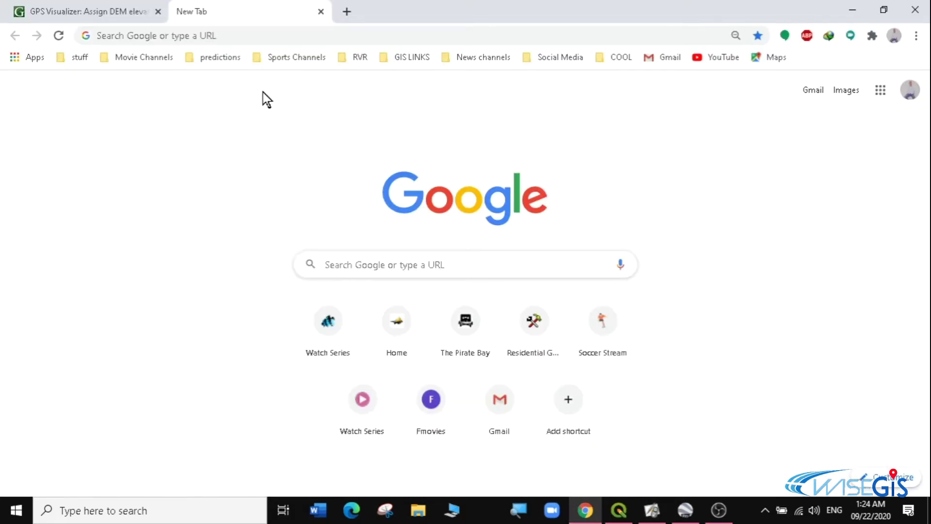
{"action": "left_click", "coordinate": [216, 36]}
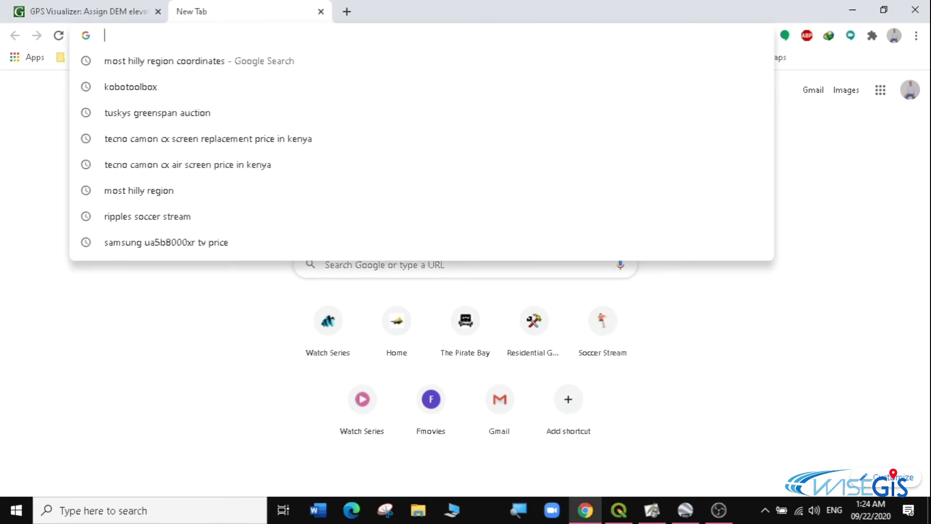
{"action": "type", "text": "g"}
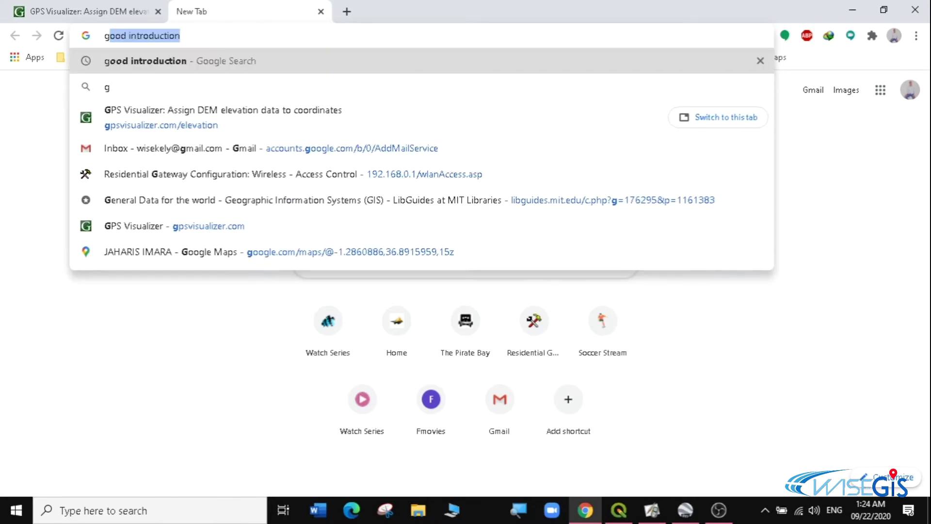
{"action": "type", "text": "ps"}
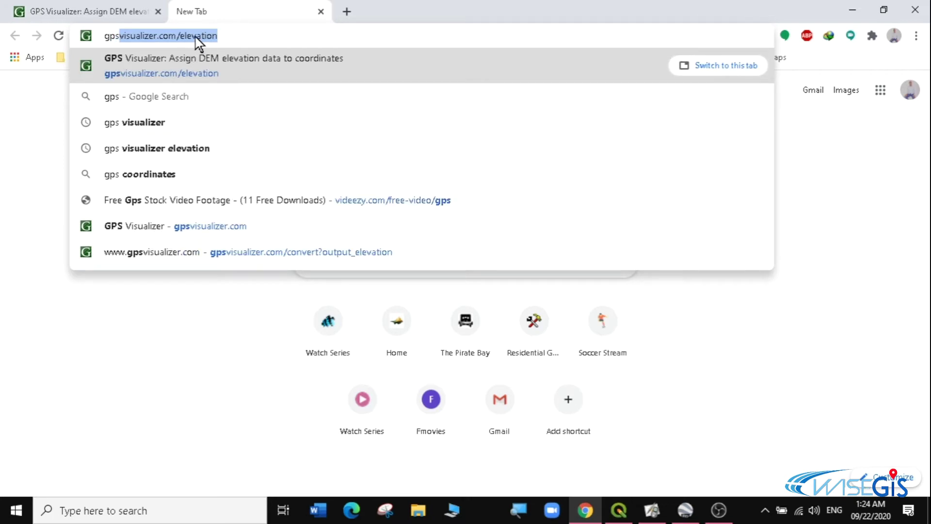
{"action": "key", "text": "Right"}
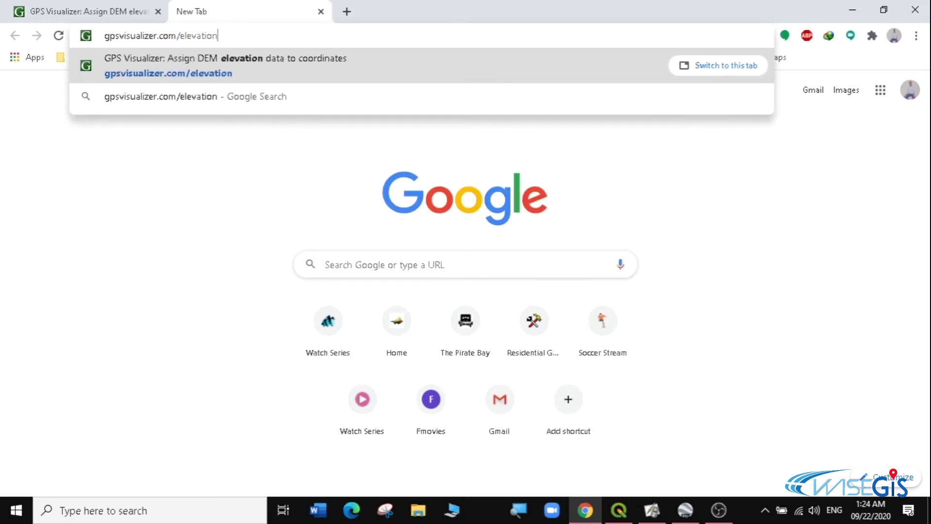
{"action": "key", "text": "Return"}
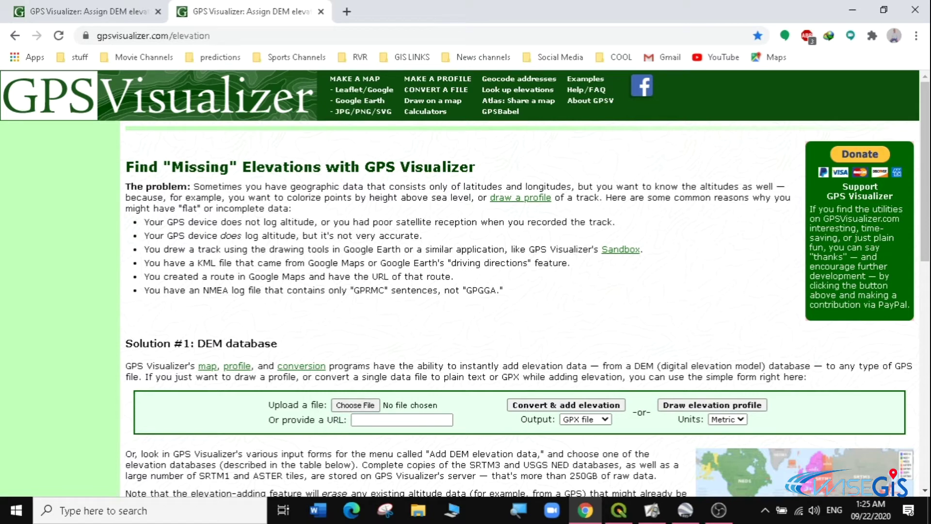
Step: Choose nepal points.kml from Desktop > GIS > data > kml as the file to upload for elevation data
{"action": "left_click", "coordinate": [357, 405]}
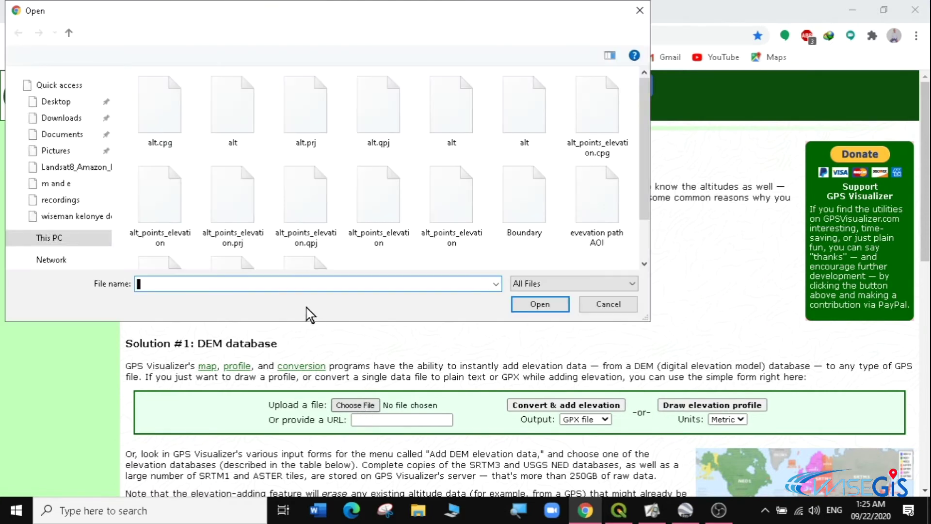
{"action": "left_click", "coordinate": [61, 113]}
{"action": "left_click", "coordinate": [58, 128]}
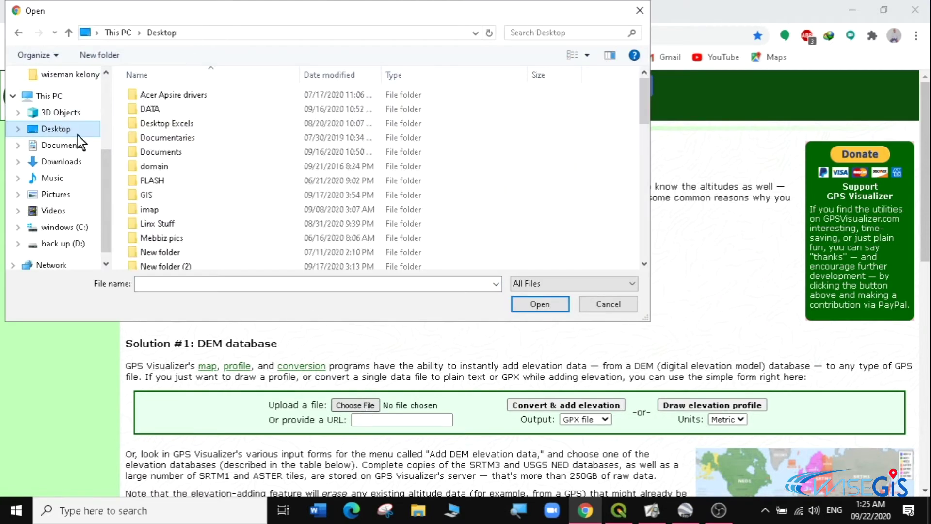
{"action": "left_click", "coordinate": [187, 154]}
{"action": "left_click", "coordinate": [169, 195]}
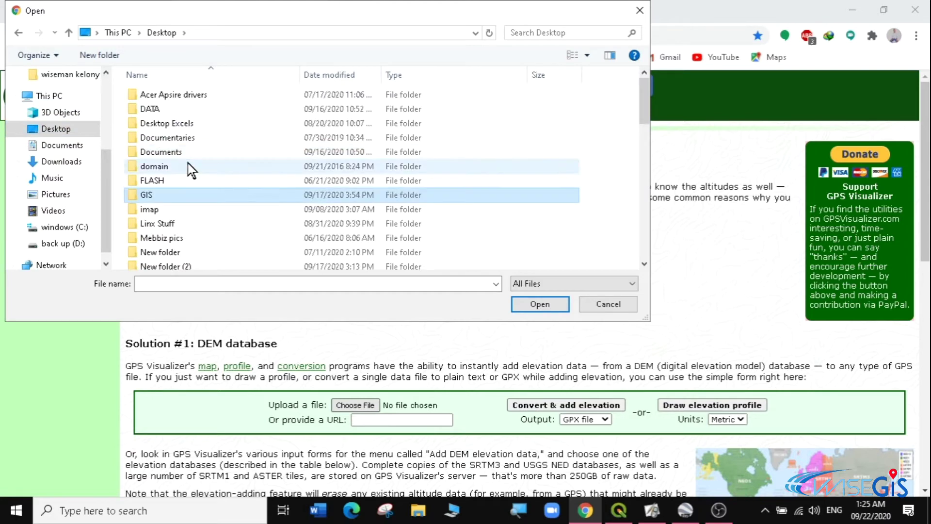
{"action": "double_click", "coordinate": [168, 195]}
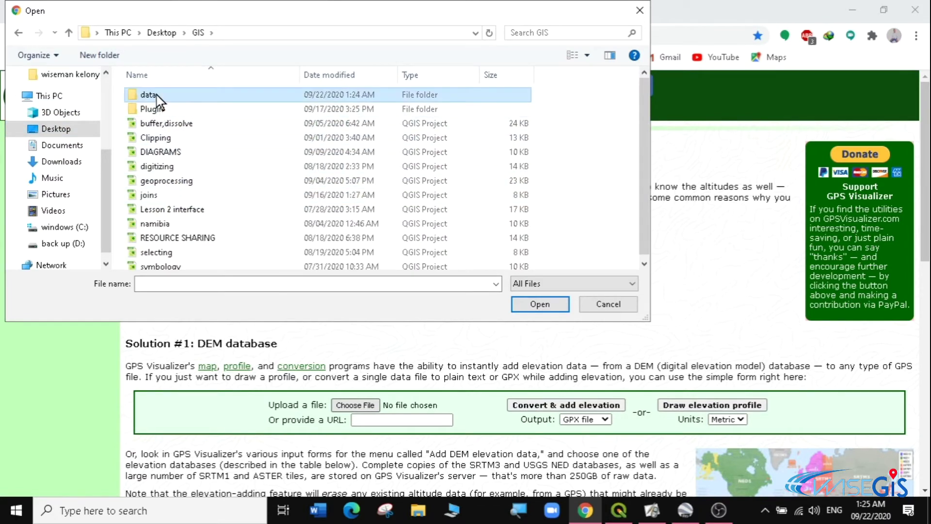
{"action": "double_click", "coordinate": [156, 95]}
{"action": "left_click", "coordinate": [169, 195]}
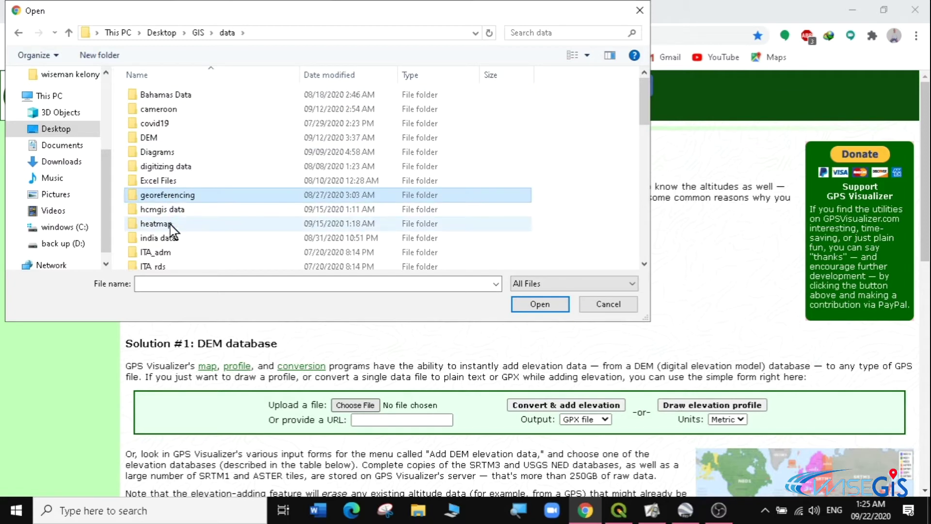
{"action": "scroll", "coordinate": [169, 217], "scroll_direction": "down", "scroll_amount": 5}
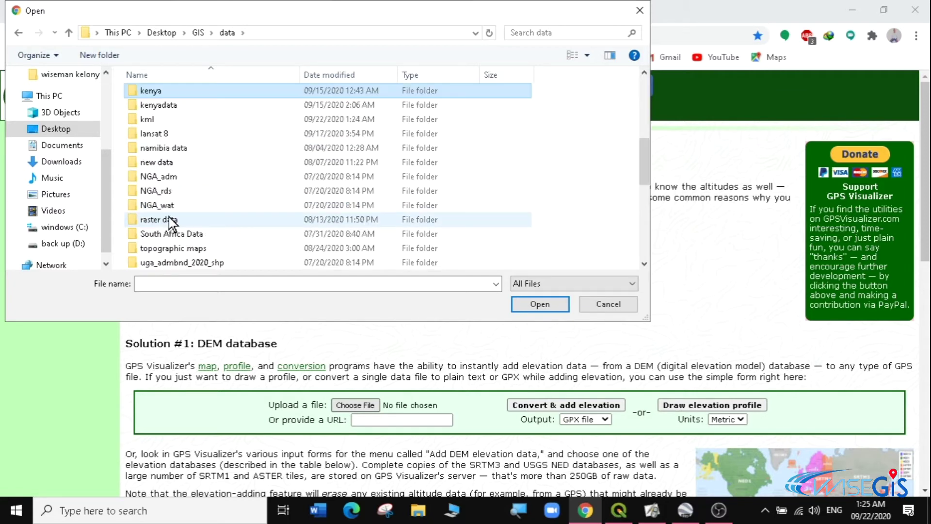
{"action": "left_click", "coordinate": [164, 118]}
{"action": "double_click", "coordinate": [164, 119]}
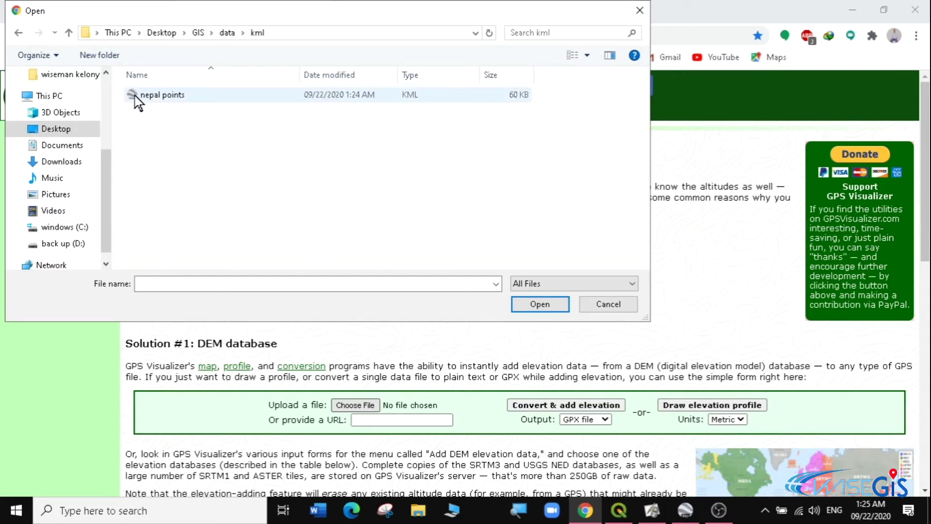
{"action": "left_click", "coordinate": [193, 95]}
{"action": "left_click", "coordinate": [539, 303]}
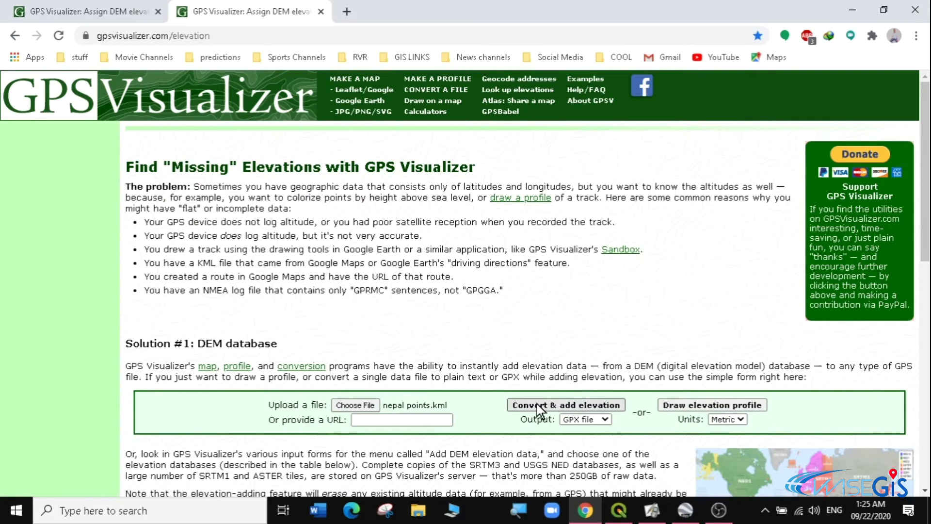
Step: Convert the uploaded file to a GPX file with added elevations and inspect the elevation values in the output
{"action": "left_click", "coordinate": [584, 406]}
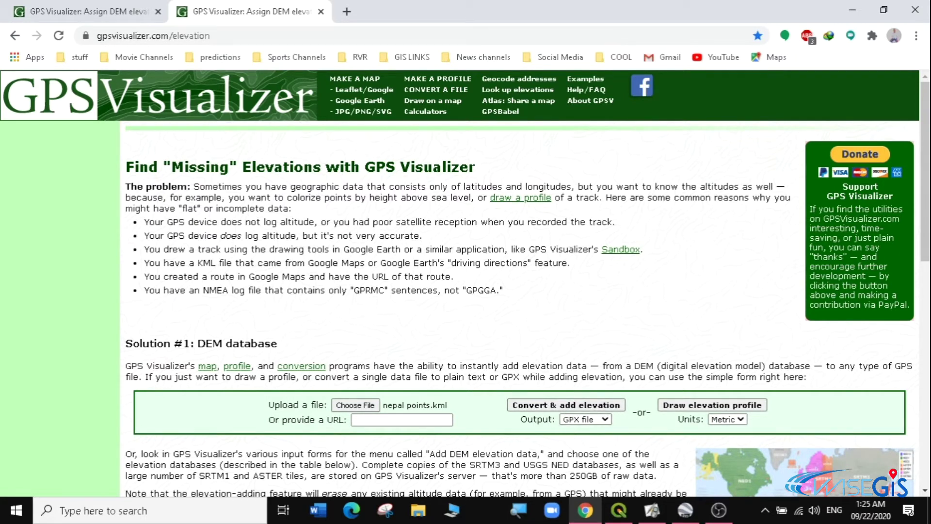
{"action": "left_click", "coordinate": [605, 418]}
{"action": "left_click", "coordinate": [606, 417]}
{"action": "left_click", "coordinate": [606, 418]}
{"action": "left_click", "coordinate": [596, 430]}
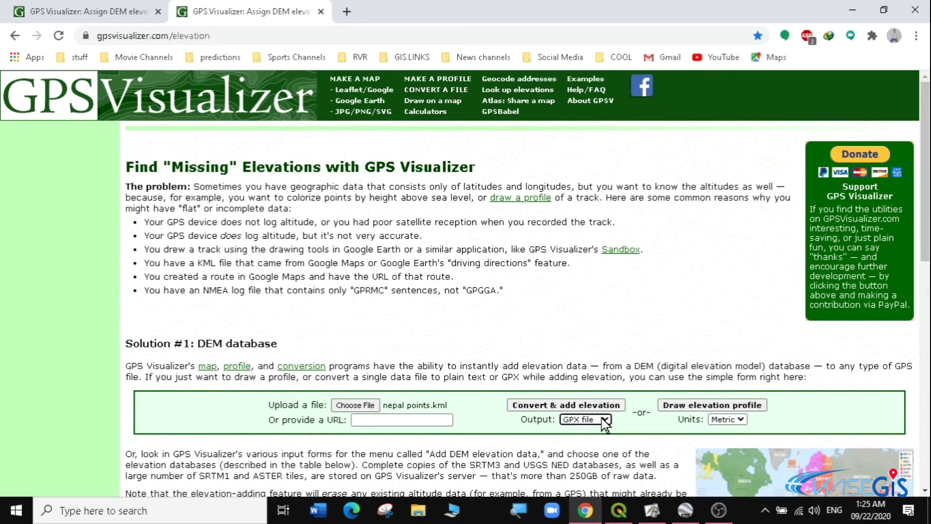
{"action": "left_click", "coordinate": [568, 406]}
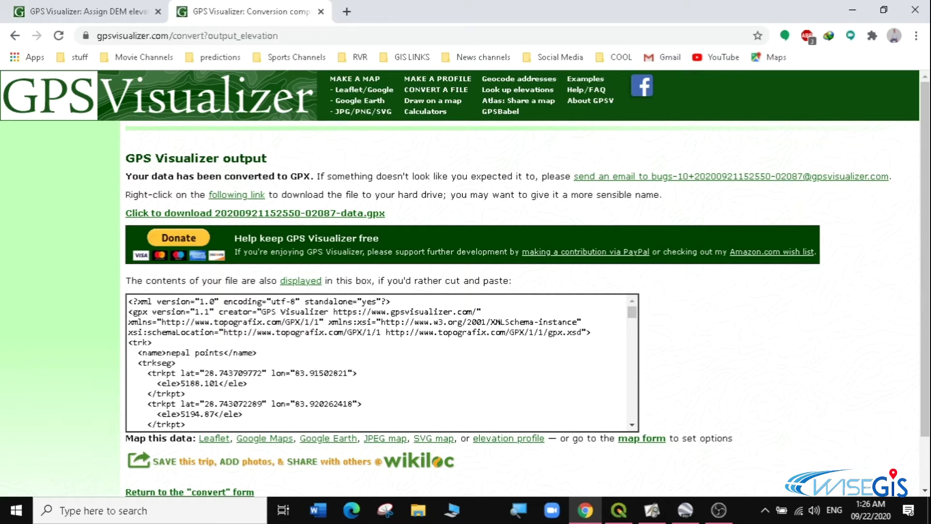
{"action": "left_click_drag", "start_coordinate": [204, 383], "coordinate": [176, 383]}
{"action": "left_click_drag", "start_coordinate": [632, 310], "coordinate": [633, 388]}
{"action": "left_click_drag", "start_coordinate": [284, 330], "coordinate": [191, 321]}
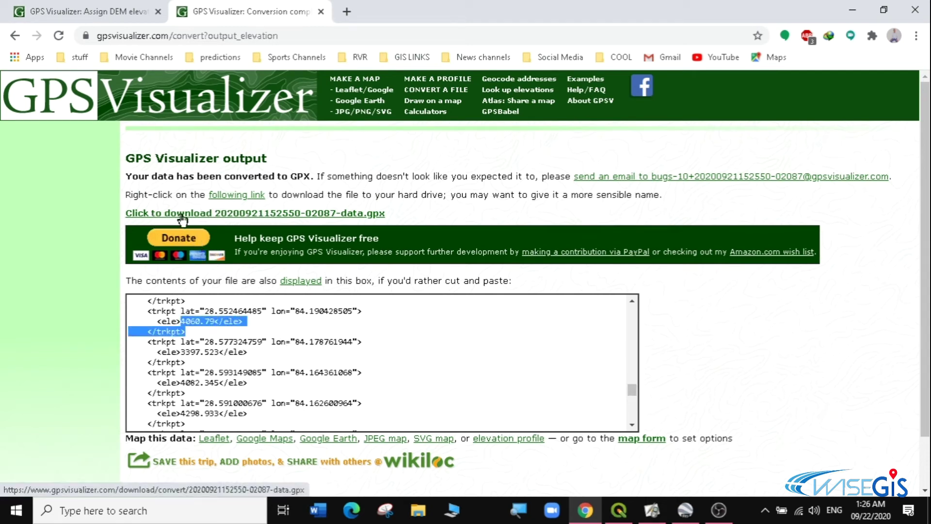
Step: Start downloading the converted GPX file and create a folder named "gpx files" inside Desktop > GIS > data as its destination
{"action": "left_click", "coordinate": [266, 217]}
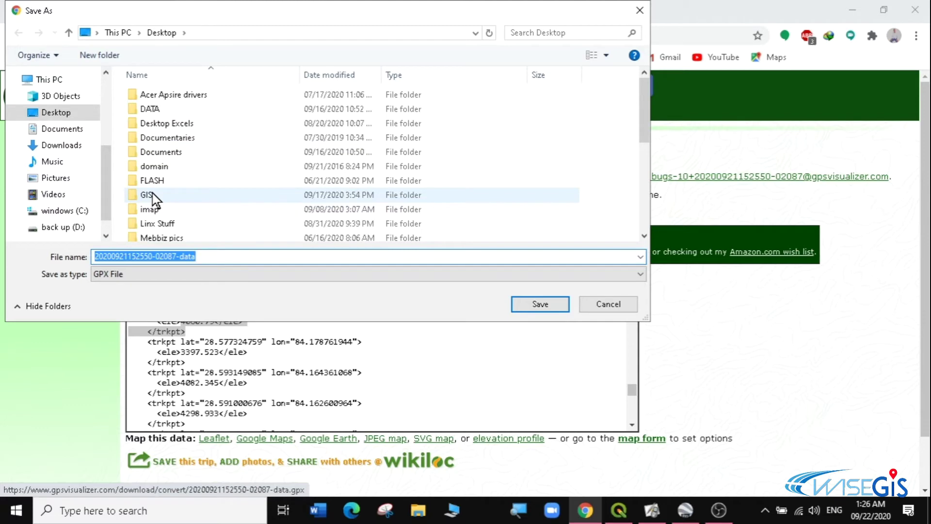
{"action": "left_click", "coordinate": [49, 113]}
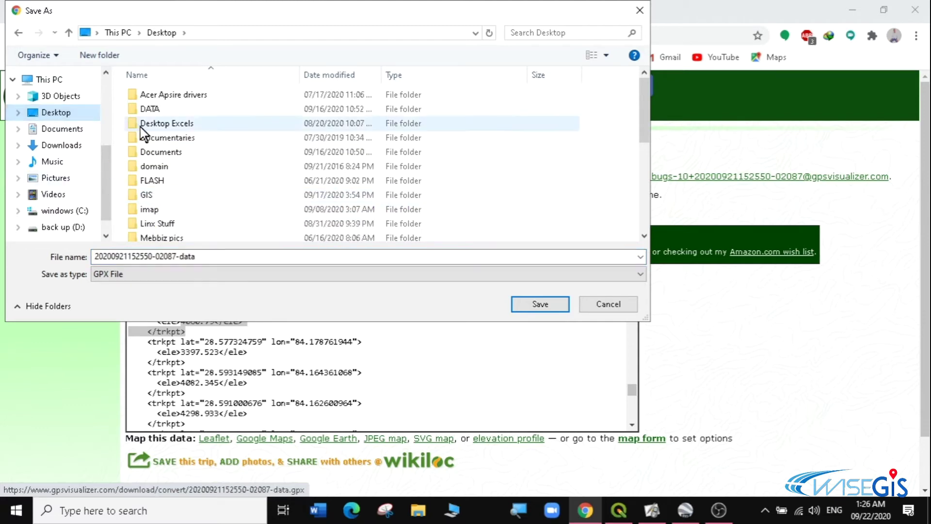
{"action": "double_click", "coordinate": [147, 196]}
{"action": "double_click", "coordinate": [145, 94]}
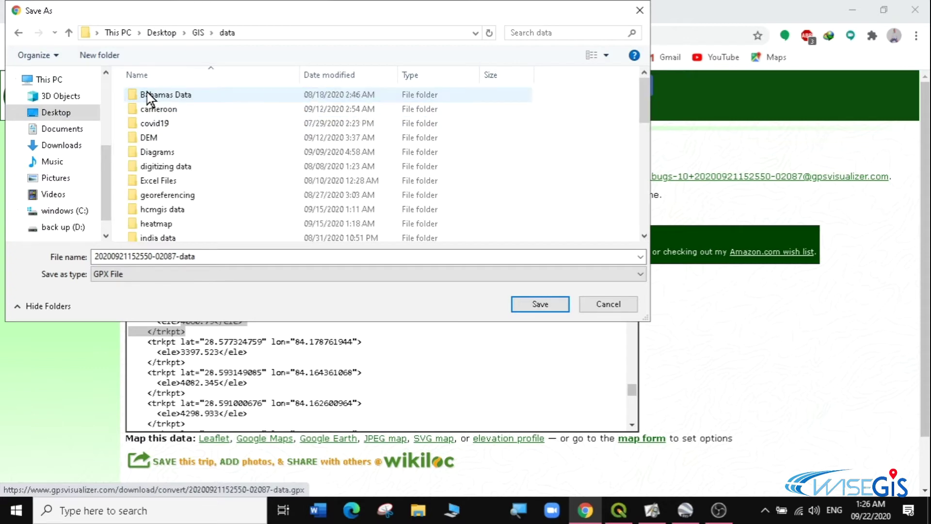
{"action": "left_click", "coordinate": [111, 55]}
{"action": "type", "text": "gpx files"}
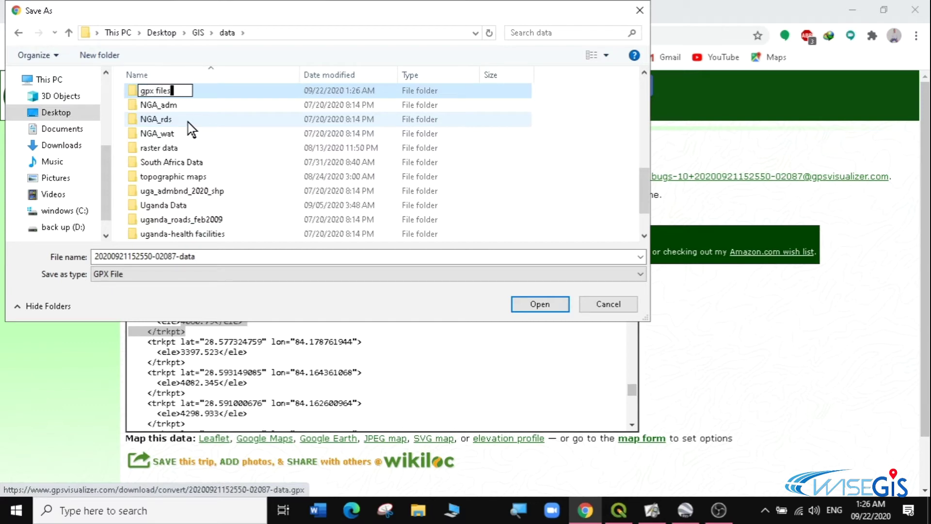
{"action": "key", "text": "Return"}
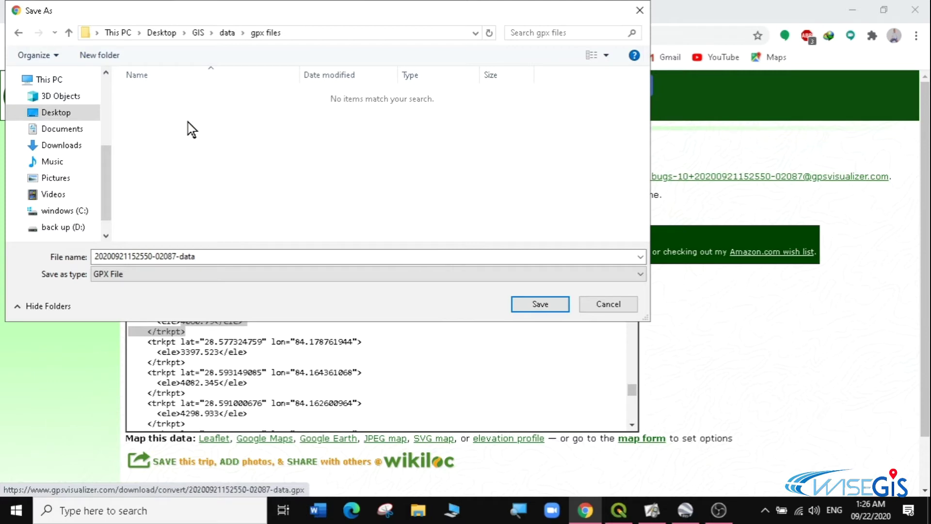
Step: Save the download in the gpx files folder as "nepal points" in GPX File format
{"action": "double_click", "coordinate": [222, 256]}
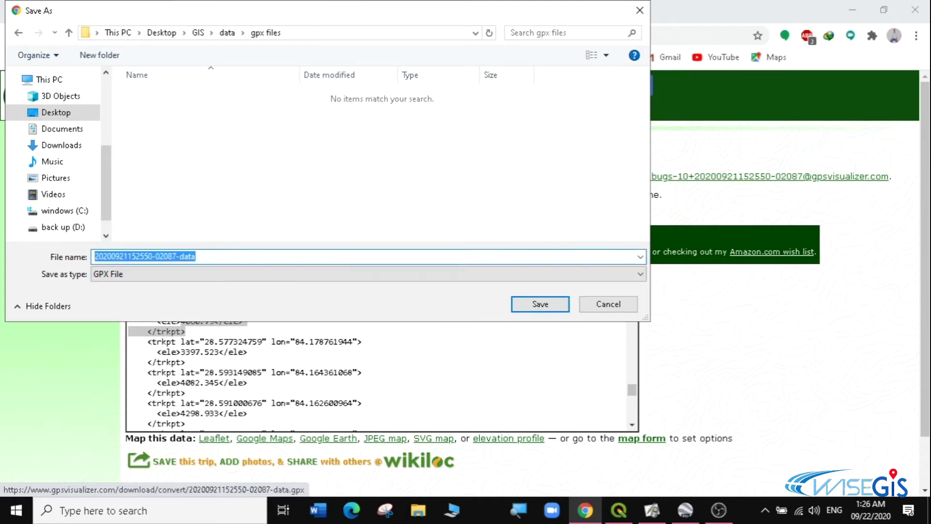
{"action": "type", "text": "nepal points"}
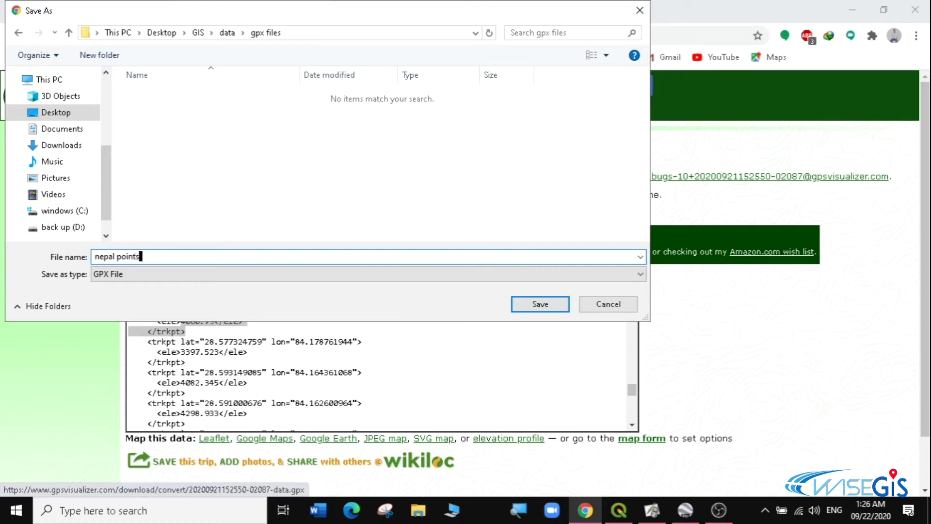
{"action": "left_click", "coordinate": [525, 304]}
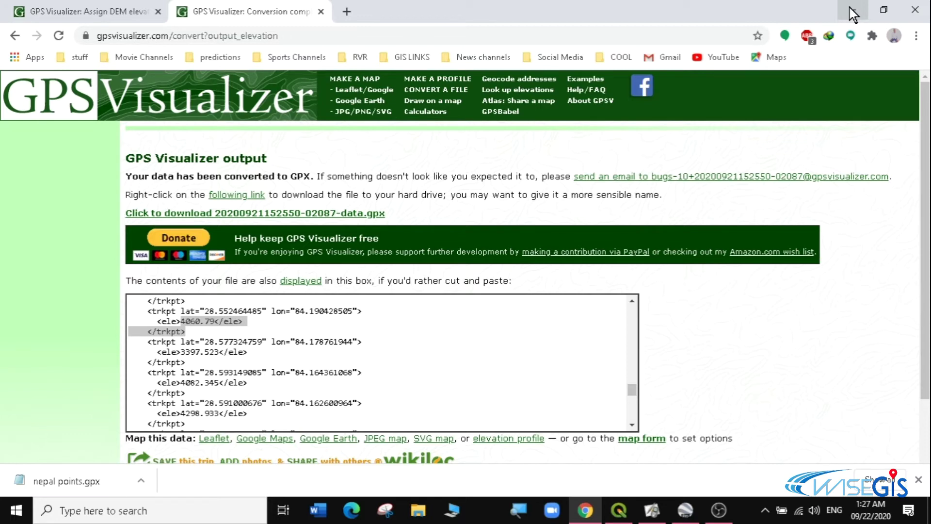
Step: Switch to QGIS, search all plugins for "gpx" and check the GPX Segment Importer plugin's details and installation status
{"action": "left_click", "coordinate": [618, 509]}
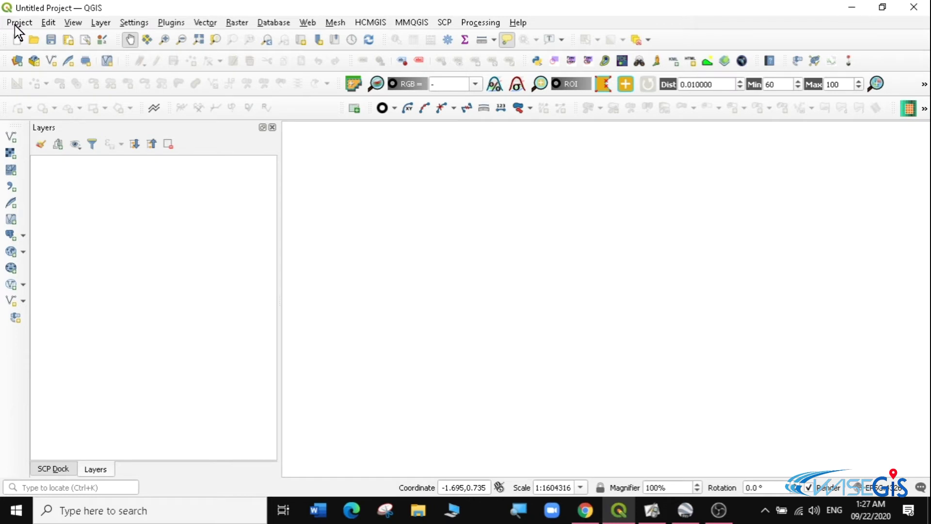
{"action": "left_click", "coordinate": [171, 21]}
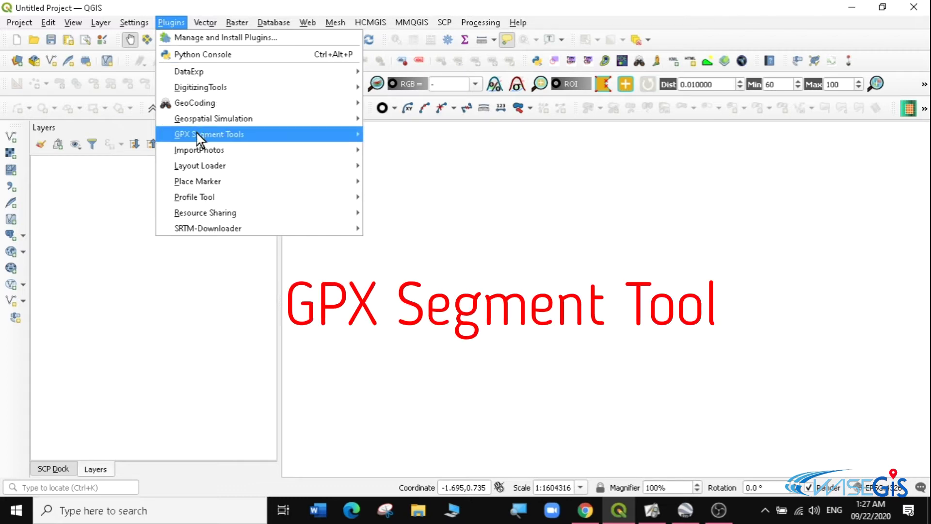
{"action": "mouse_move", "coordinate": [197, 133]}
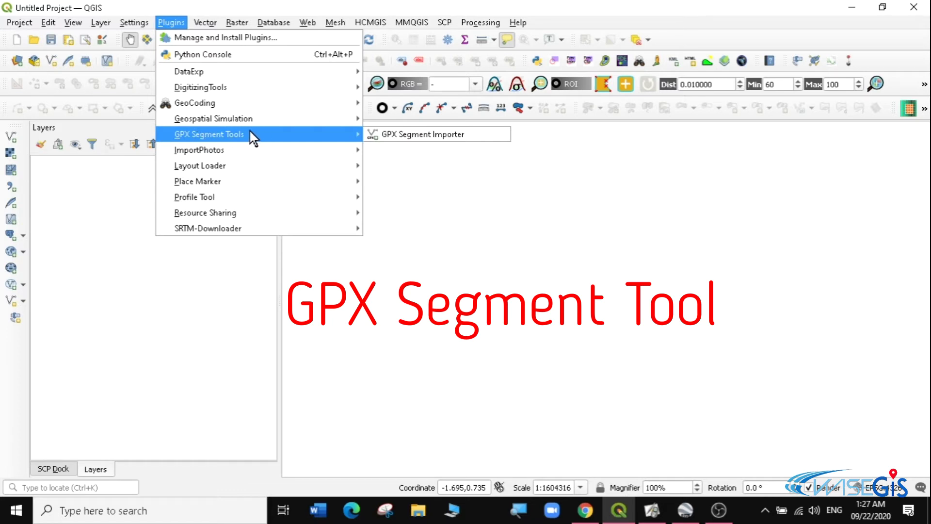
{"action": "left_click", "coordinate": [193, 39]}
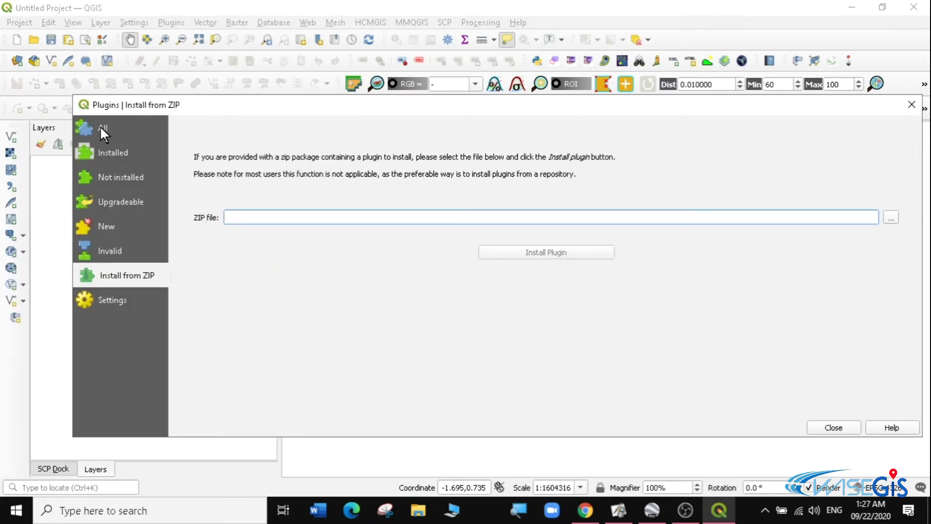
{"action": "left_click", "coordinate": [99, 127]}
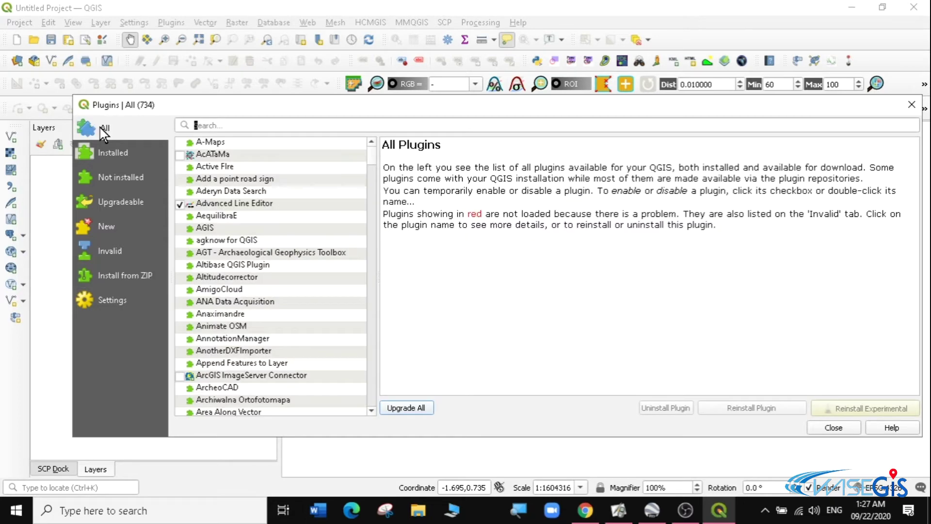
{"action": "type", "text": "g"}
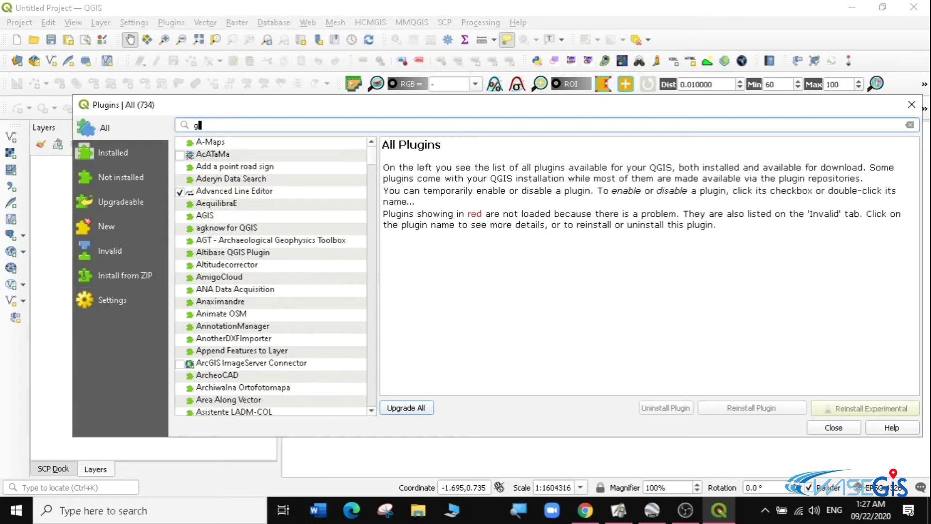
{"action": "type", "text": "px"}
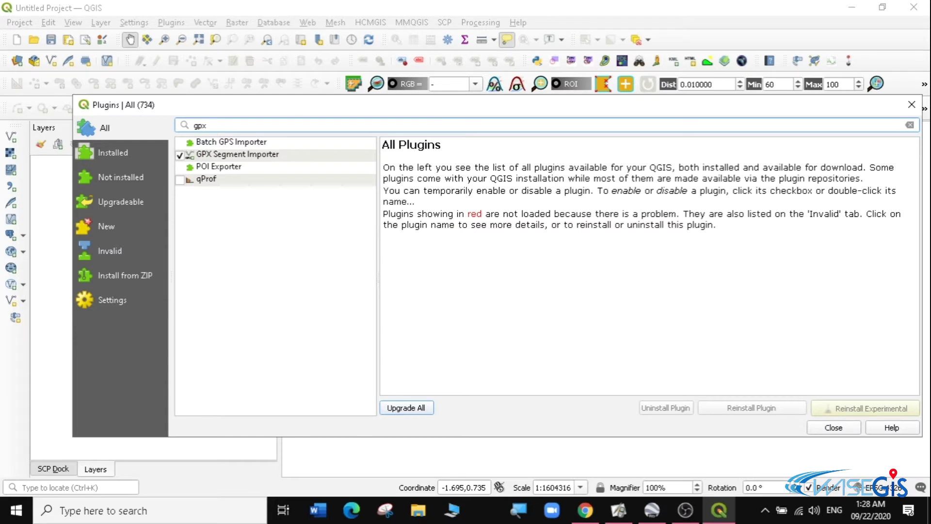
{"action": "left_click", "coordinate": [236, 158]}
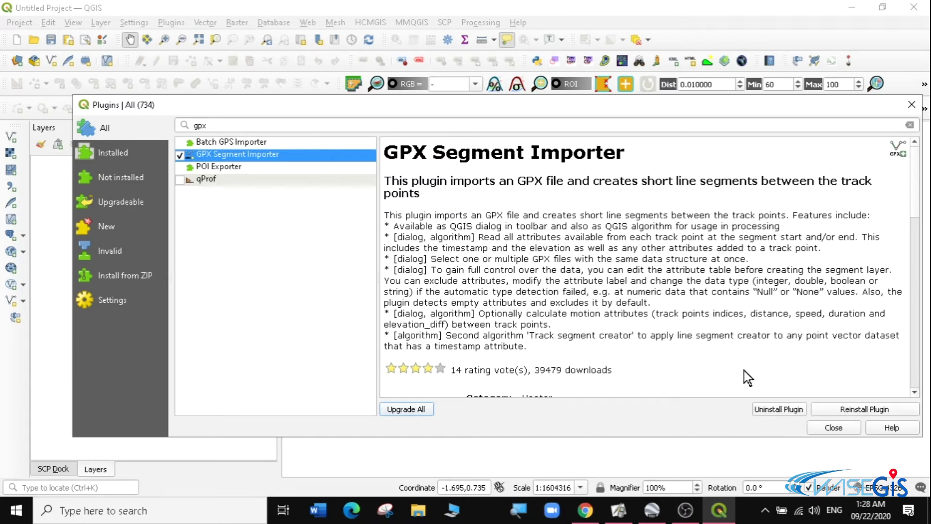
{"action": "left_click", "coordinate": [836, 429]}
Step: Open the GPX Segment Importer from the GPX Segment Tools plugin
{"action": "left_click", "coordinate": [171, 22]}
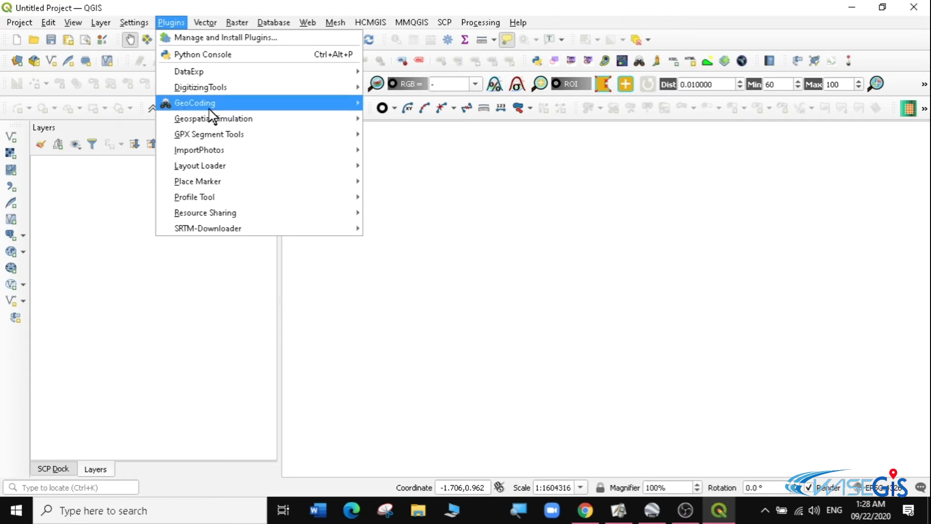
{"action": "mouse_move", "coordinate": [196, 185]}
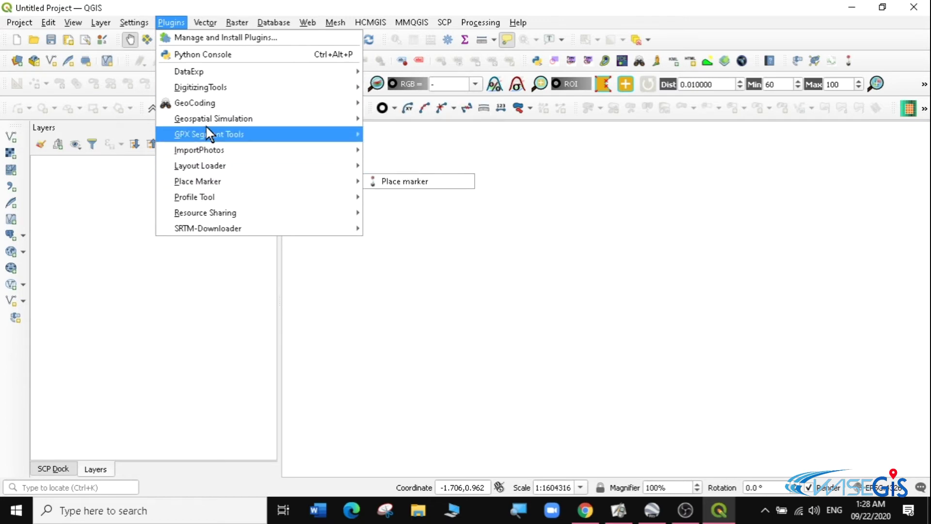
{"action": "mouse_move", "coordinate": [228, 133]}
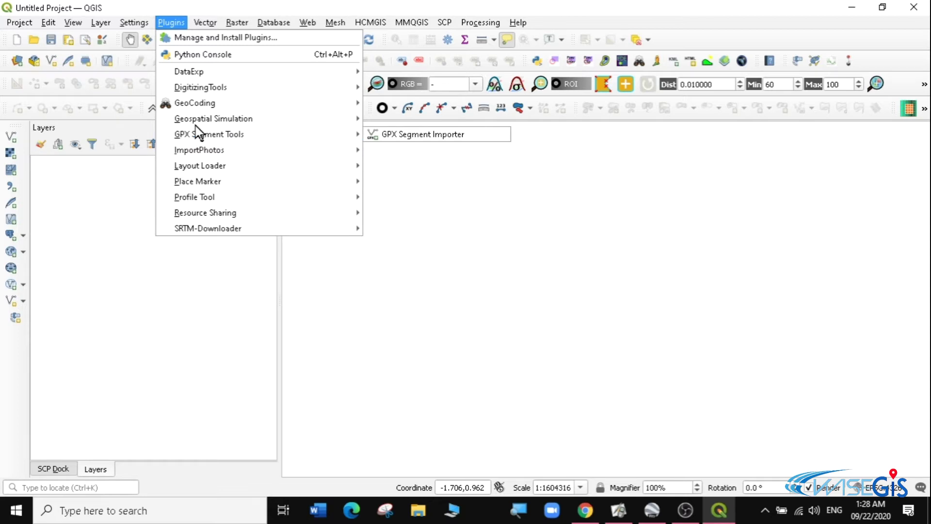
{"action": "left_click", "coordinate": [212, 7]}
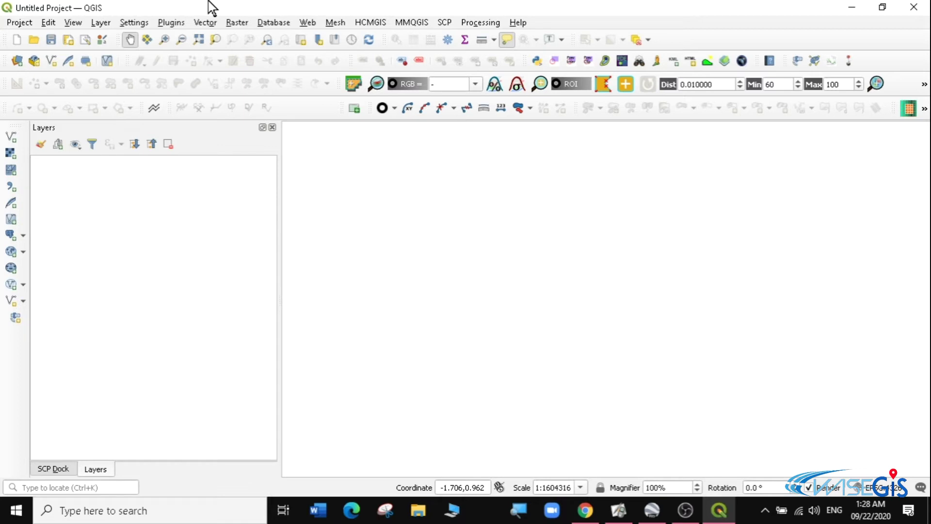
{"action": "left_click", "coordinate": [172, 22]}
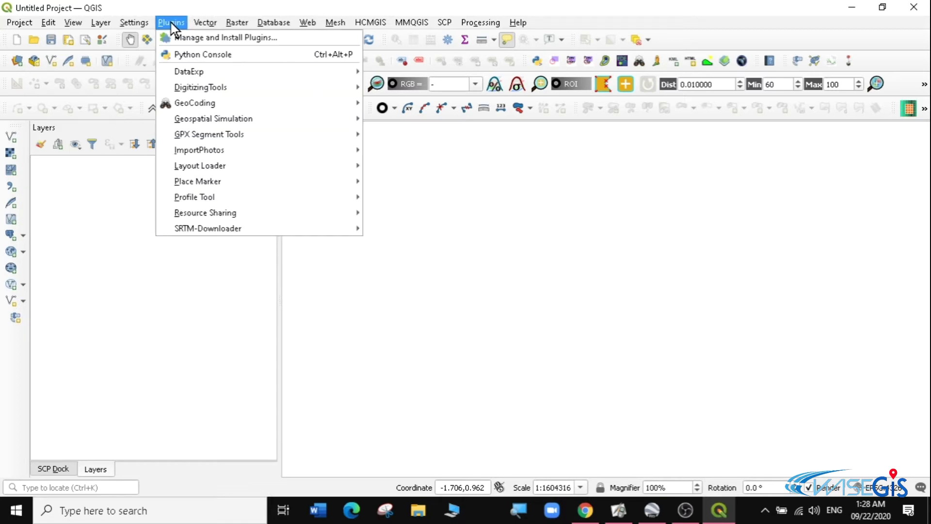
{"action": "mouse_move", "coordinate": [207, 139]}
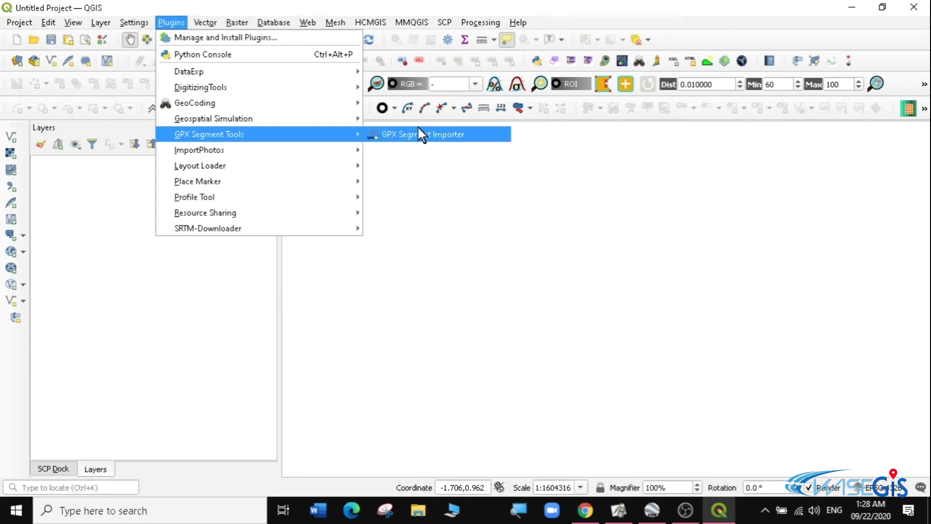
{"action": "left_click", "coordinate": [431, 136]}
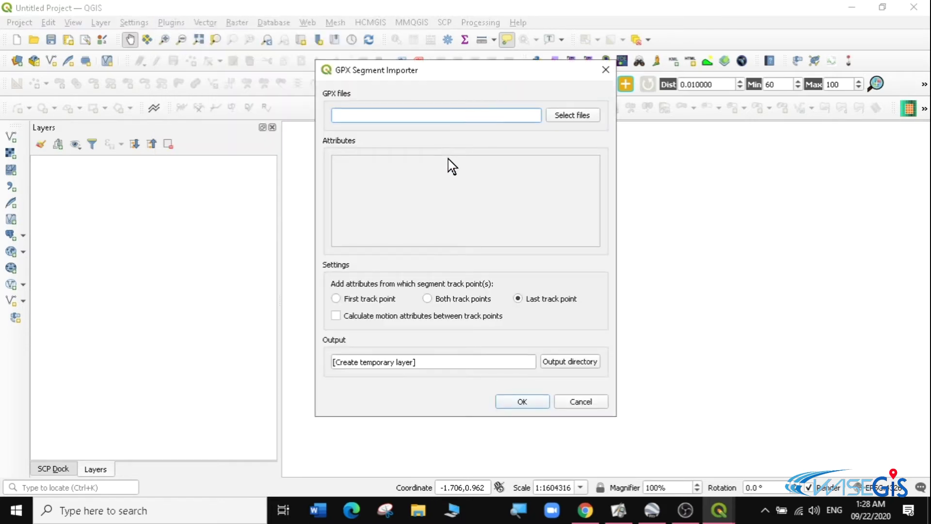
Step: Import nepal points.gpx from Desktop > GIS > data > gpx files as a temporary layer, with the ele attribute as Double
{"action": "left_click", "coordinate": [568, 117]}
{"action": "left_click", "coordinate": [569, 117]}
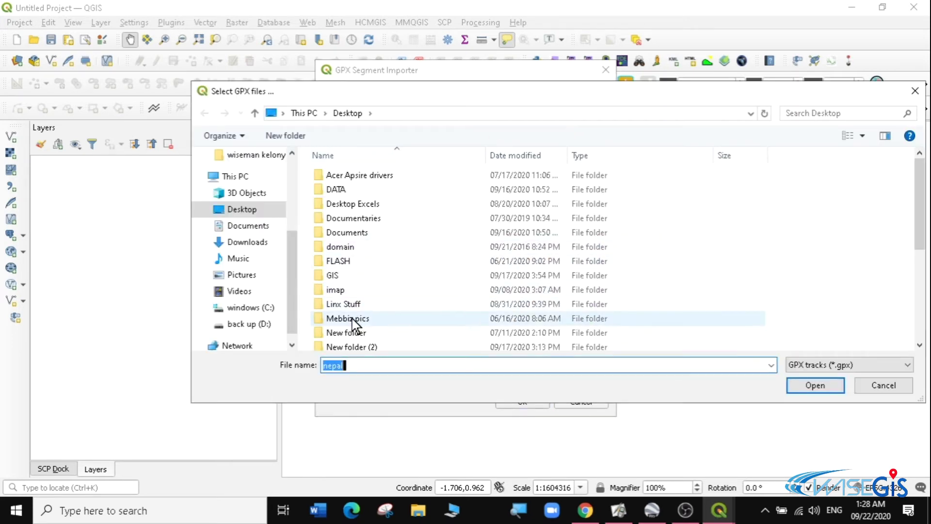
{"action": "left_click_drag", "start_coordinate": [924, 213], "coordinate": [924, 231]}
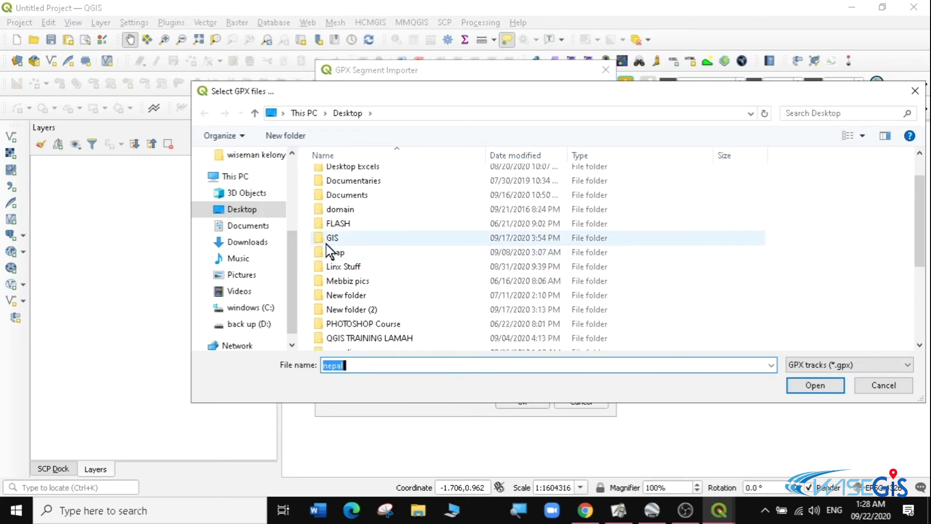
{"action": "double_click", "coordinate": [348, 241]}
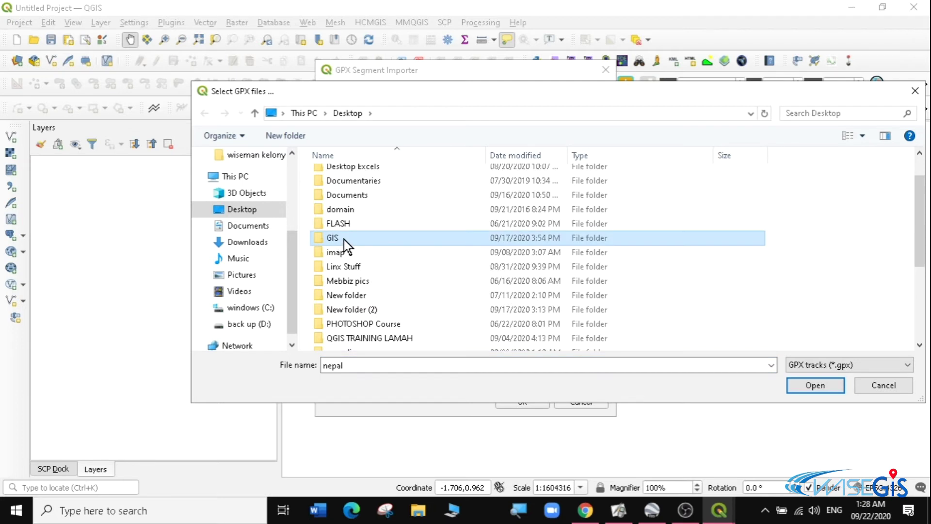
{"action": "double_click", "coordinate": [344, 177]}
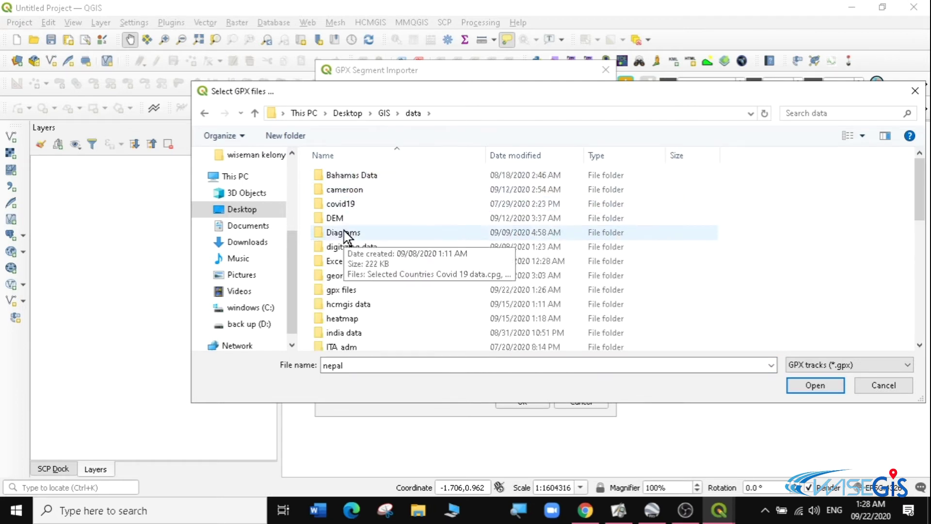
{"action": "double_click", "coordinate": [347, 291]}
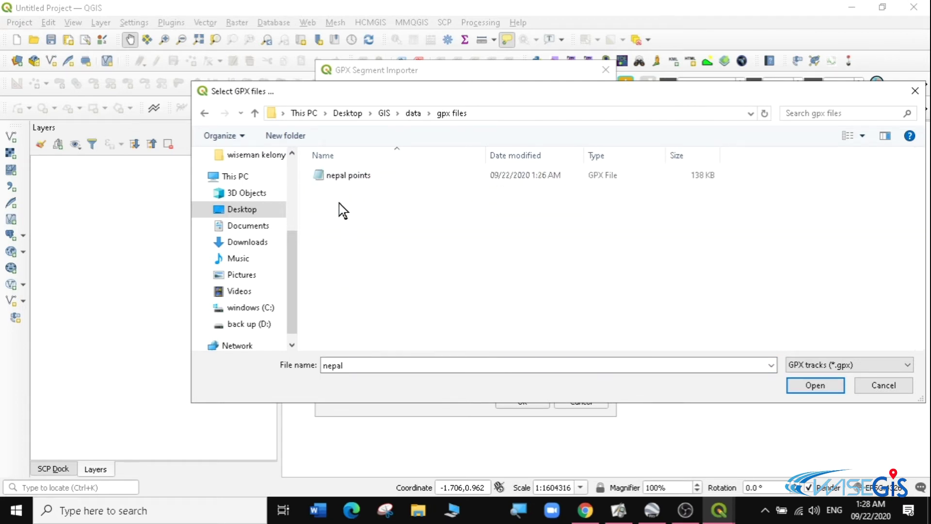
{"action": "left_click", "coordinate": [334, 177]}
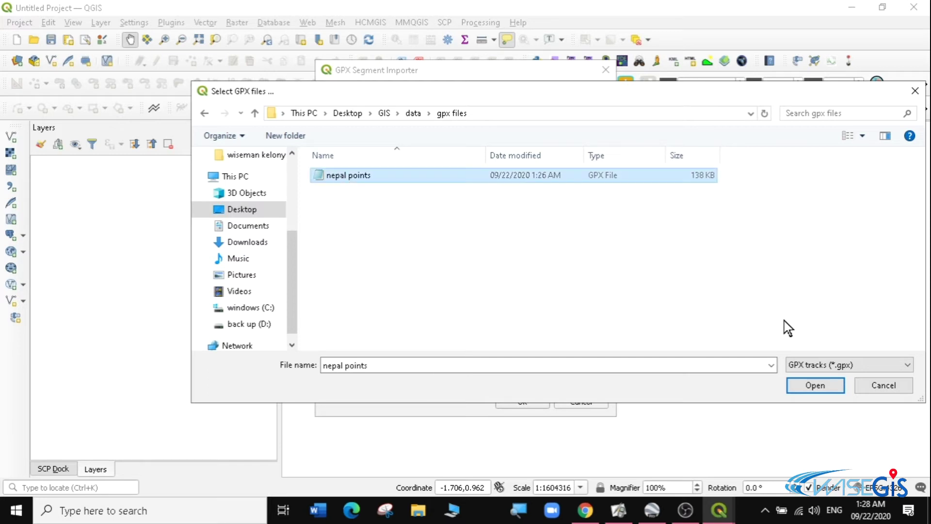
{"action": "left_click", "coordinate": [808, 387]}
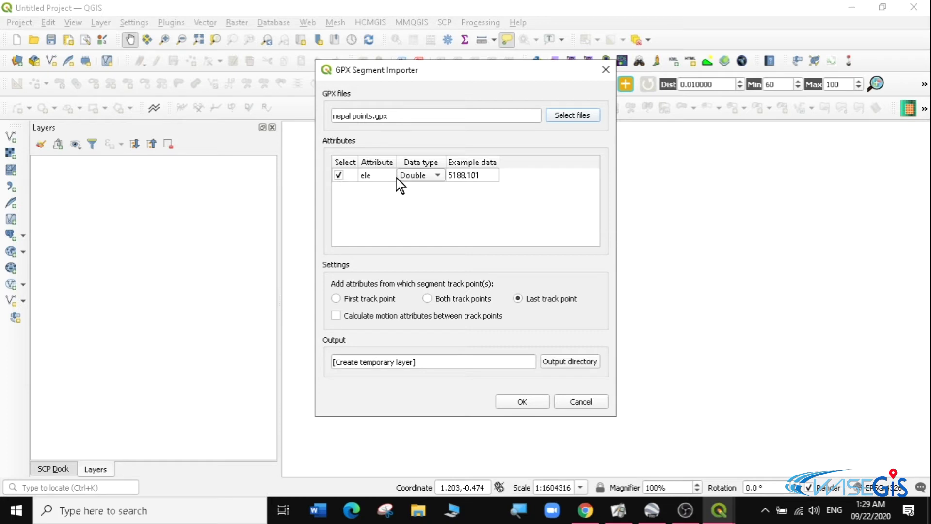
{"action": "left_click", "coordinate": [437, 175]}
{"action": "left_click", "coordinate": [426, 178]}
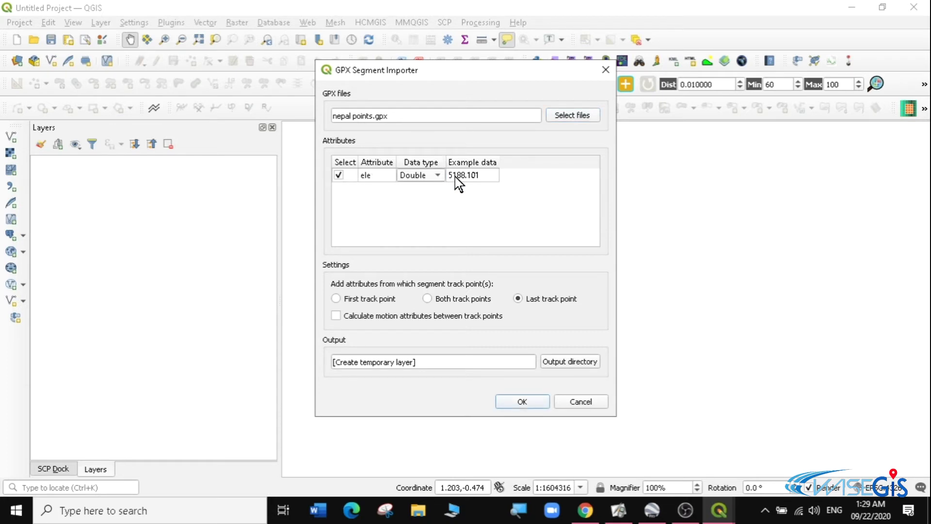
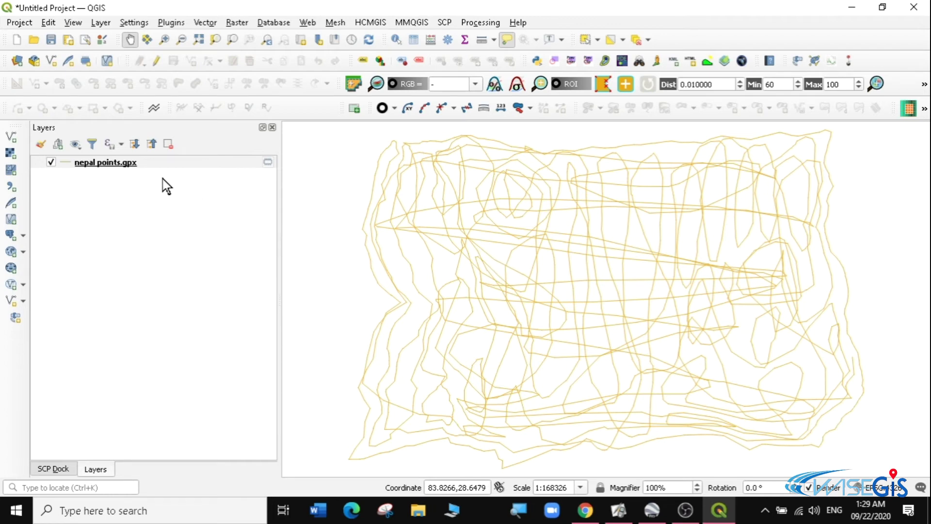
Step: Examine the elevation values in the attribute table of the nepal points.gpx layer and close the table
{"action": "left_click", "coordinate": [104, 165]}
{"action": "right_click", "coordinate": [102, 162]}
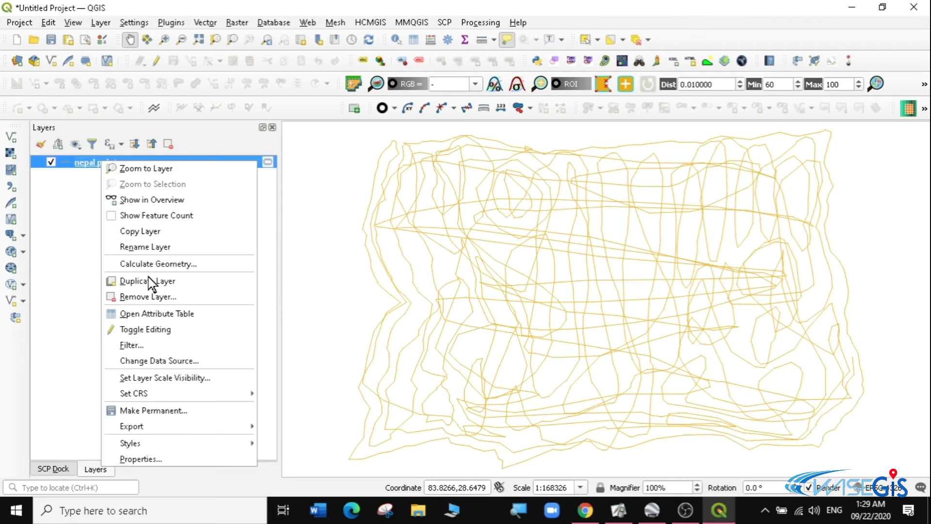
{"action": "left_click", "coordinate": [151, 313]}
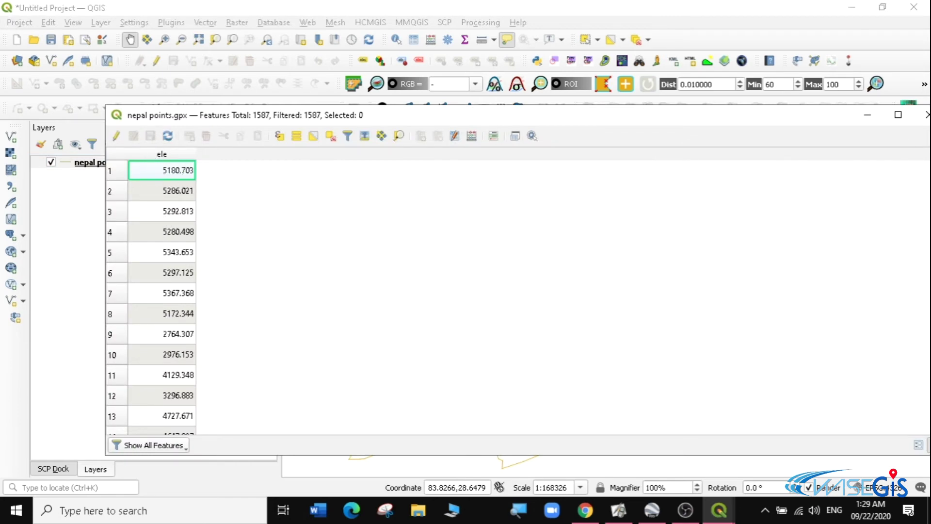
{"action": "left_click", "coordinate": [927, 115]}
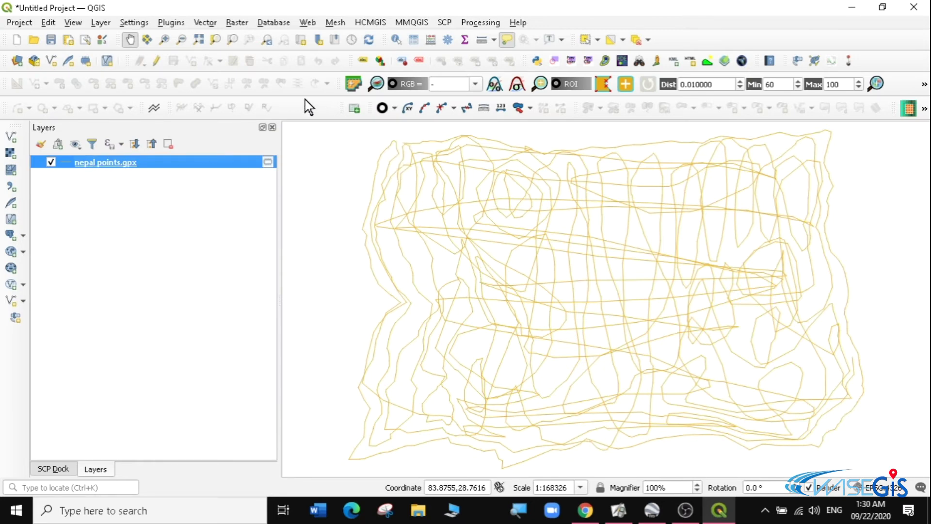
Step: Run Extract Vertices on the nepal points.gpx layer with a temporary output layer and close the tool
{"action": "left_click", "coordinate": [200, 22]}
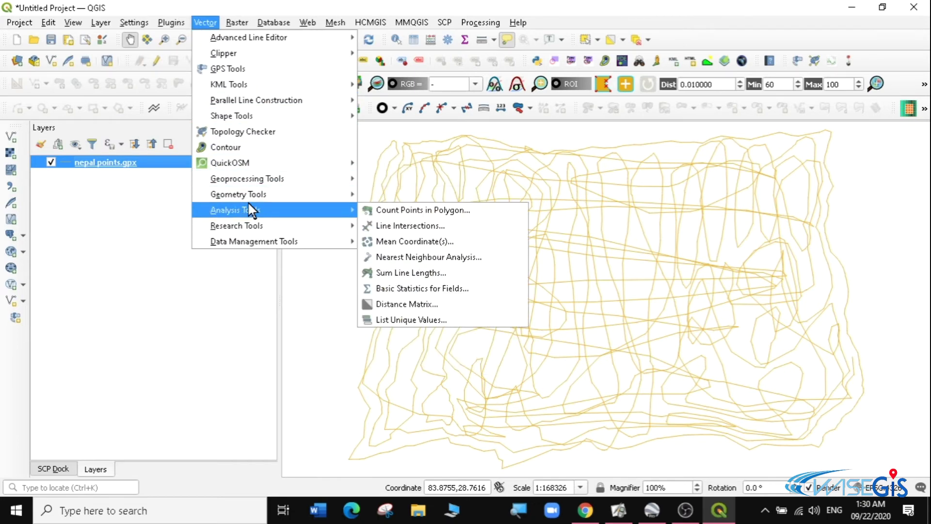
{"action": "mouse_move", "coordinate": [256, 184]}
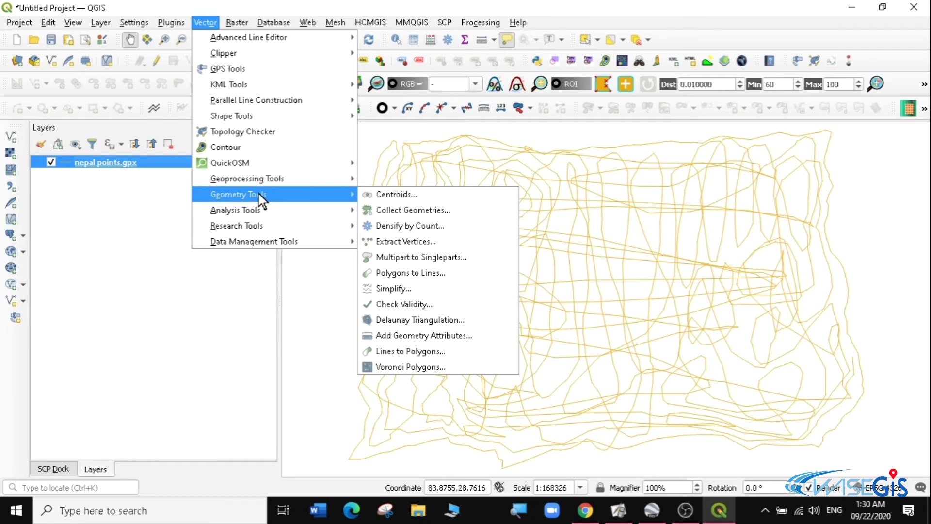
{"action": "left_click", "coordinate": [425, 244]}
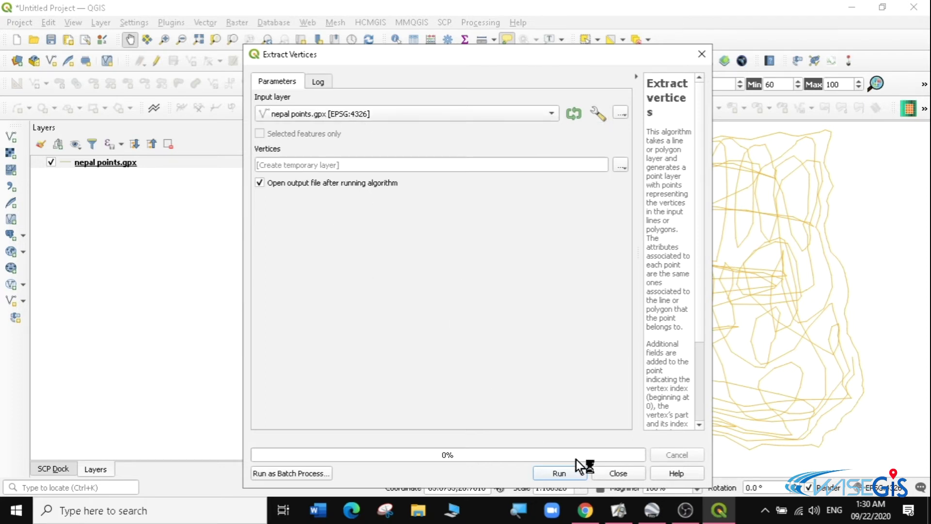
{"action": "left_click", "coordinate": [562, 473]}
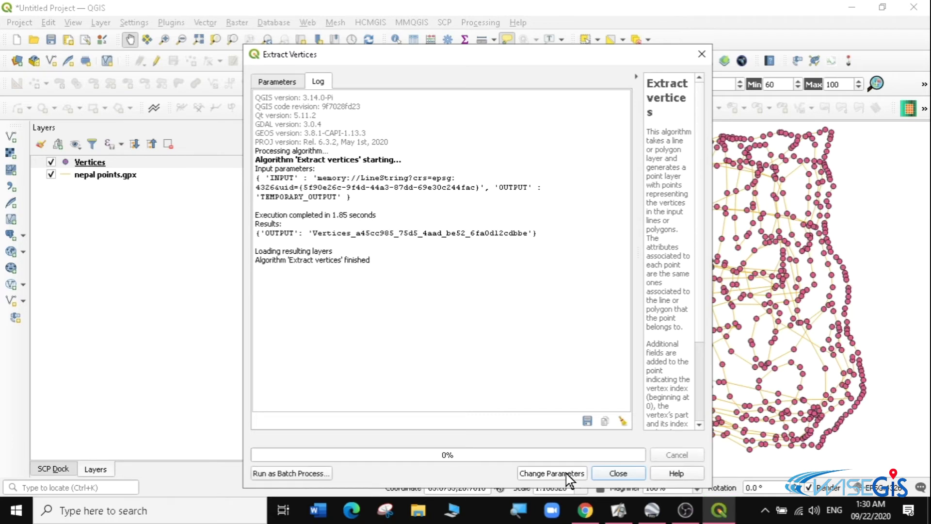
{"action": "left_click", "coordinate": [625, 473]}
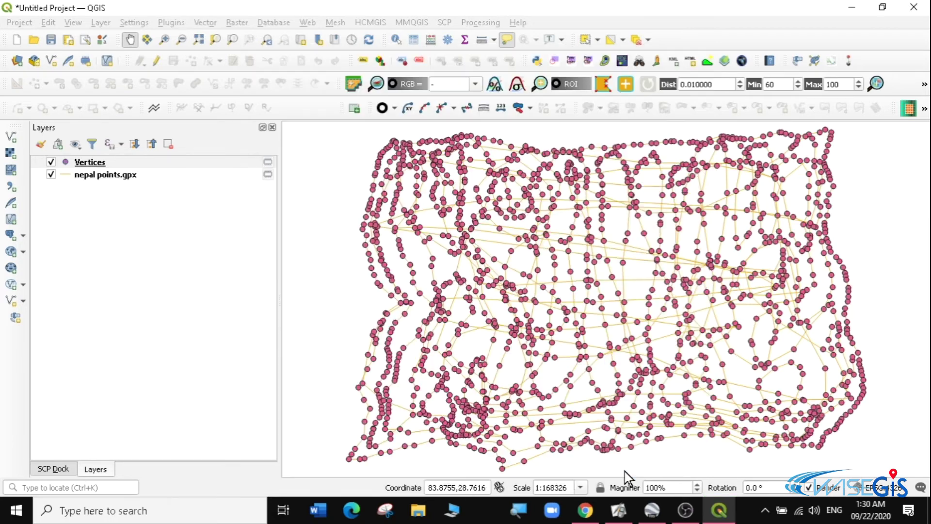
Step: Check the ele field and the vertex fields in the Vertices layer's attribute table, and close the table
{"action": "right_click", "coordinate": [83, 161]}
{"action": "left_click", "coordinate": [139, 328]}
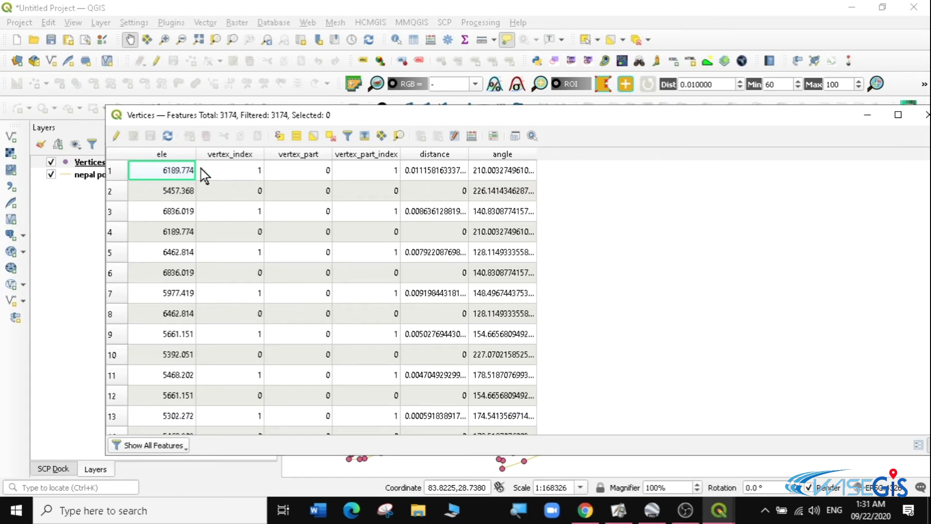
{"action": "left_click", "coordinate": [925, 115]}
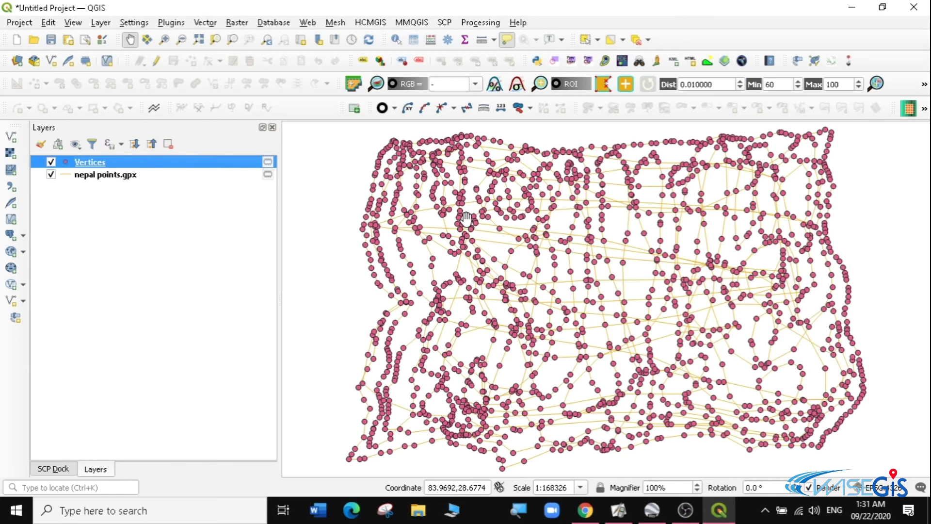
Step: Search the Processing Toolbox for "idw i" and open the IDW interpolation tool from the Interpolation group
{"action": "mouse_move", "coordinate": [467, 218]}
{"action": "left_click", "coordinate": [444, 22]}
{"action": "mouse_move", "coordinate": [335, 22]}
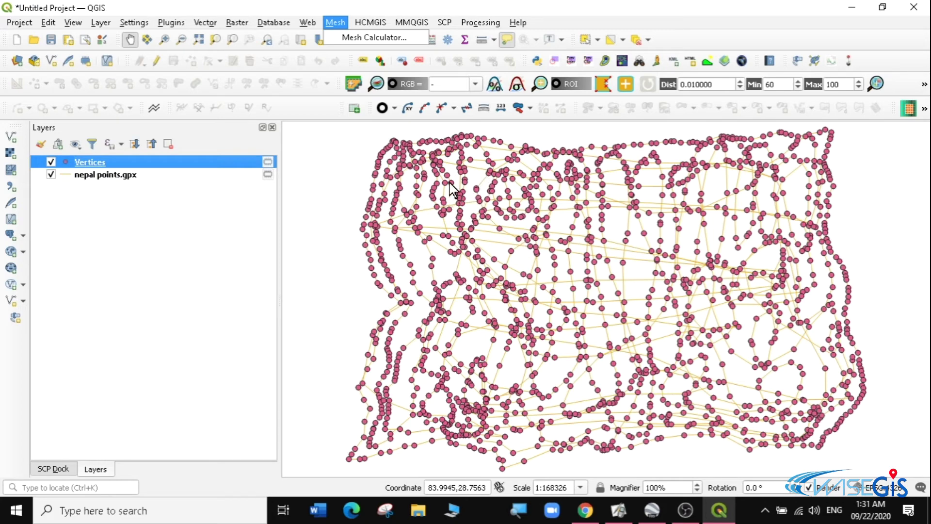
{"action": "mouse_move", "coordinate": [482, 22]}
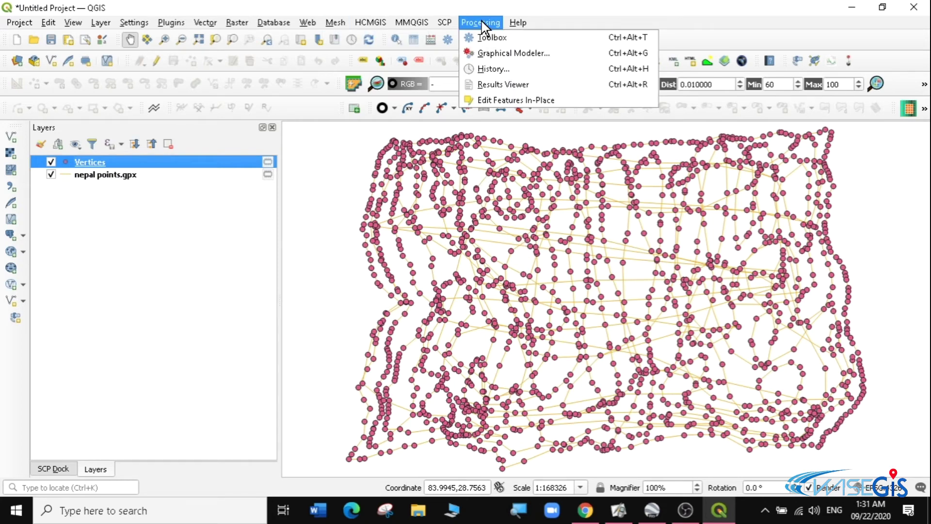
{"action": "left_click", "coordinate": [502, 38]}
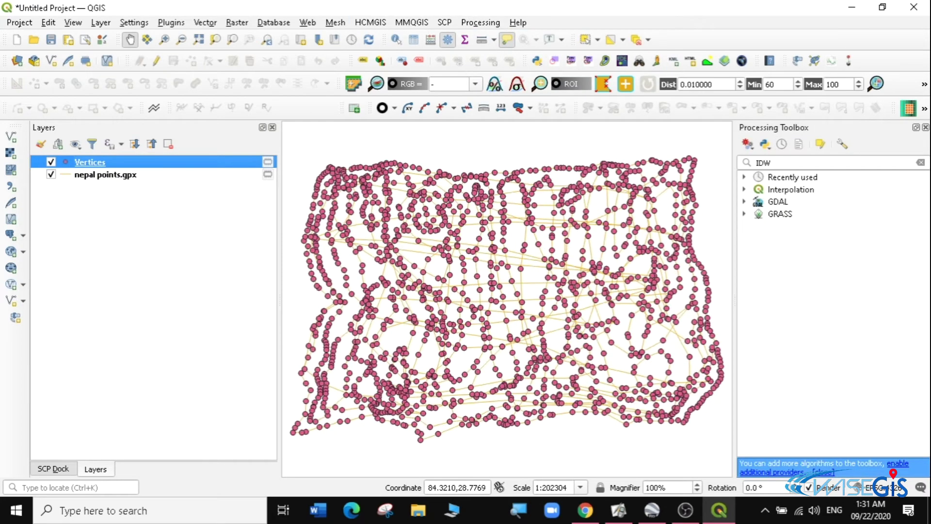
{"action": "left_click", "coordinate": [792, 160]}
{"action": "key", "text": "BackSpace"}
{"action": "key", "text": "BackSpace"}
{"action": "key", "text": "BackSpace"}
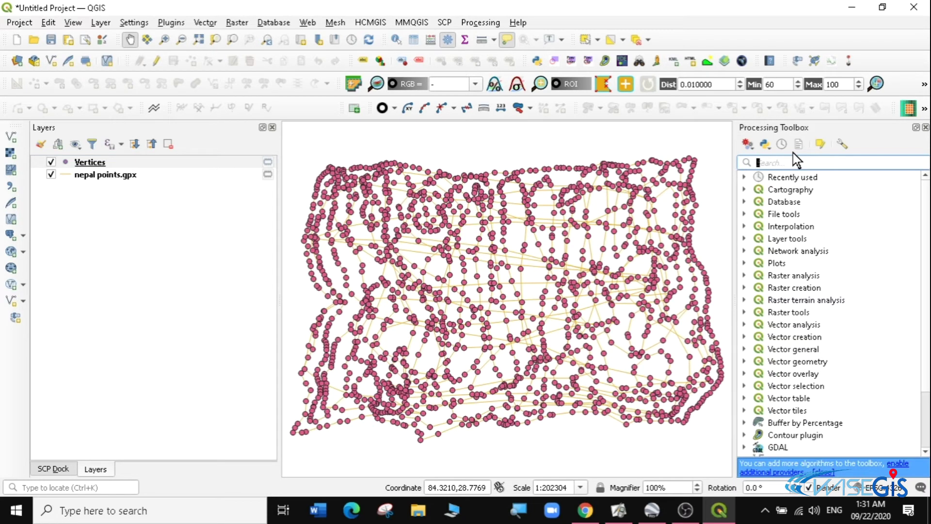
{"action": "type", "text": "idw i"}
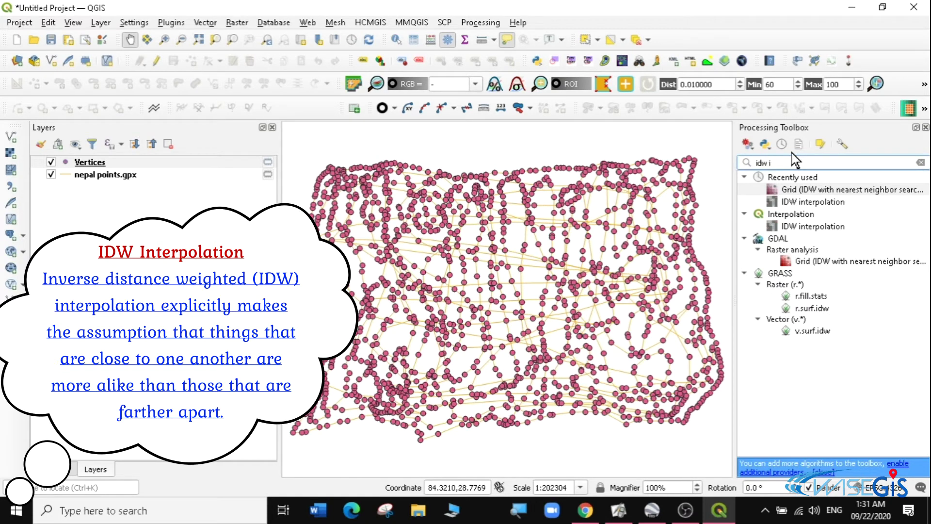
{"action": "left_click", "coordinate": [802, 227]}
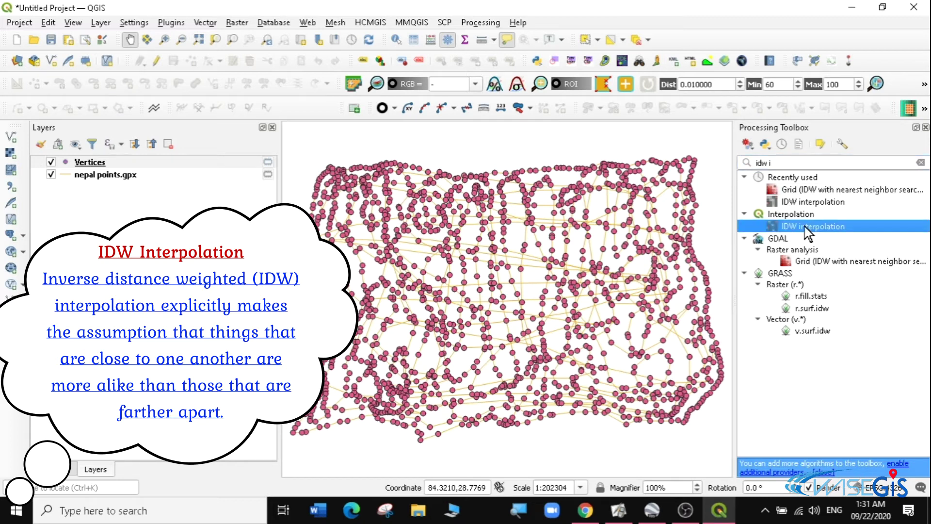
{"action": "double_click", "coordinate": [822, 227]}
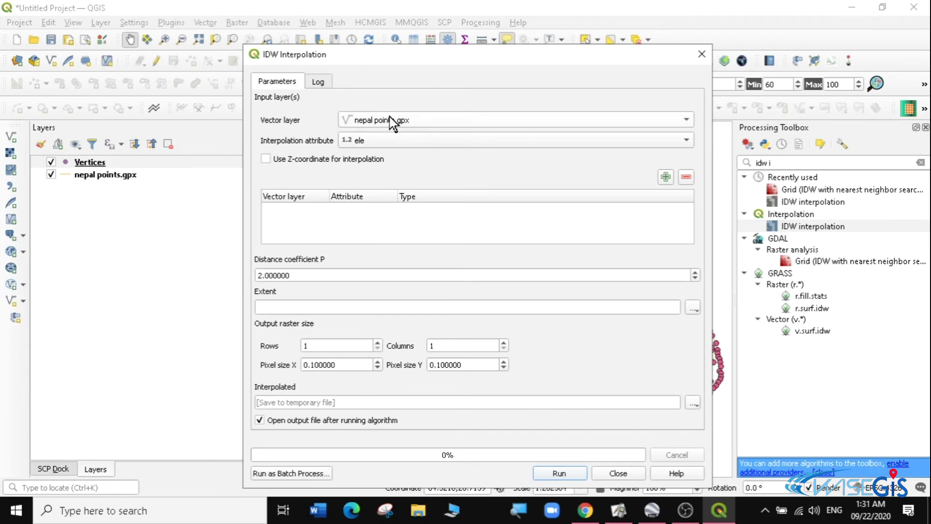
Step: Add the Vertices layer with interpolation attribute ele as an IDW input, keeping its type as Points
{"action": "left_click", "coordinate": [369, 121]}
{"action": "left_click", "coordinate": [384, 140]}
{"action": "scroll", "coordinate": [382, 133], "scroll_direction": "down", "scroll_amount": 1}
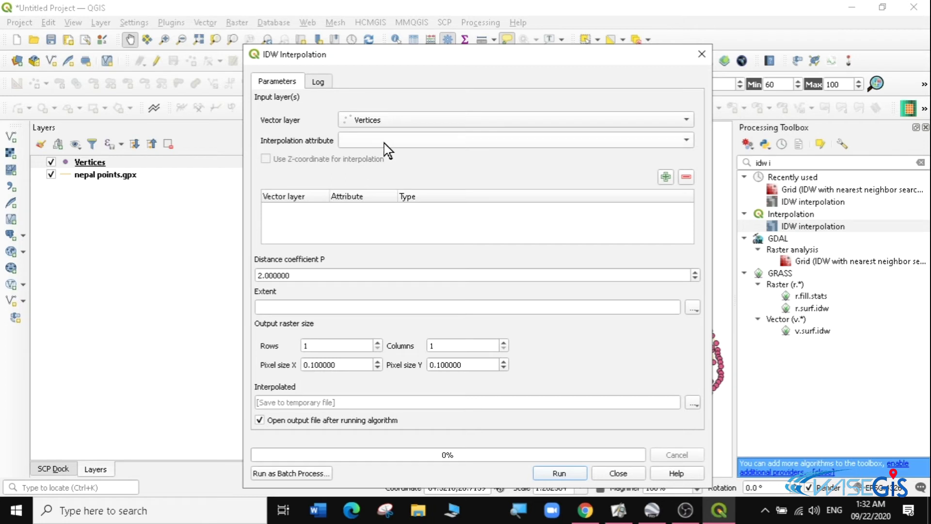
{"action": "left_click", "coordinate": [686, 139]}
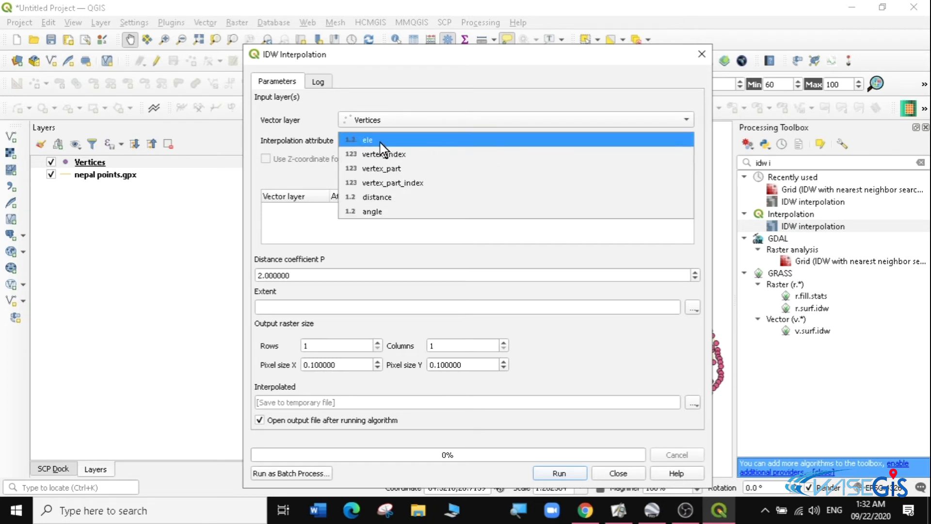
{"action": "left_click", "coordinate": [368, 141]}
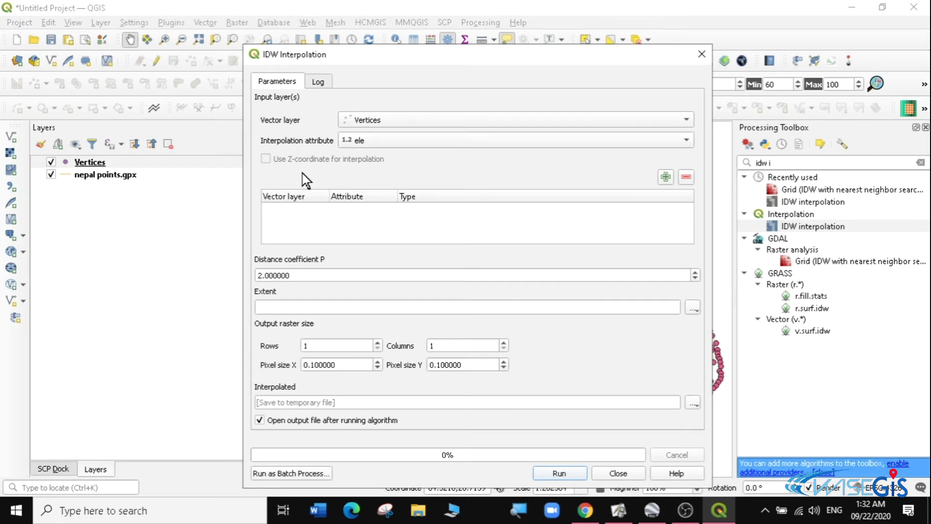
{"action": "left_click", "coordinate": [664, 178]}
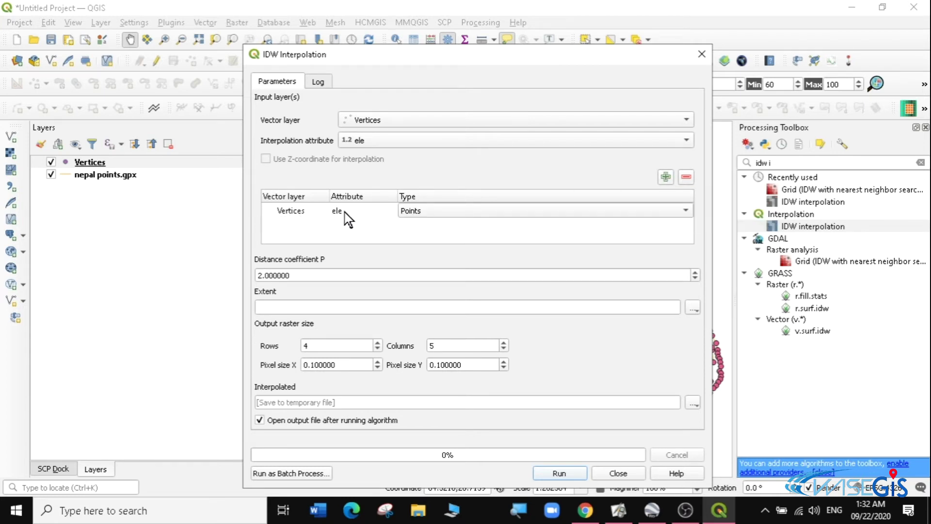
{"action": "left_click", "coordinate": [422, 214]}
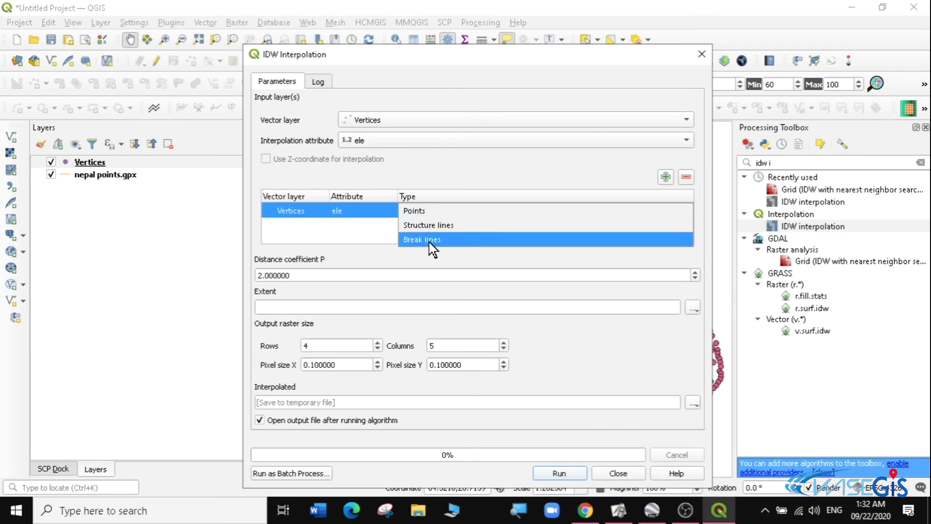
{"action": "left_click", "coordinate": [428, 211]}
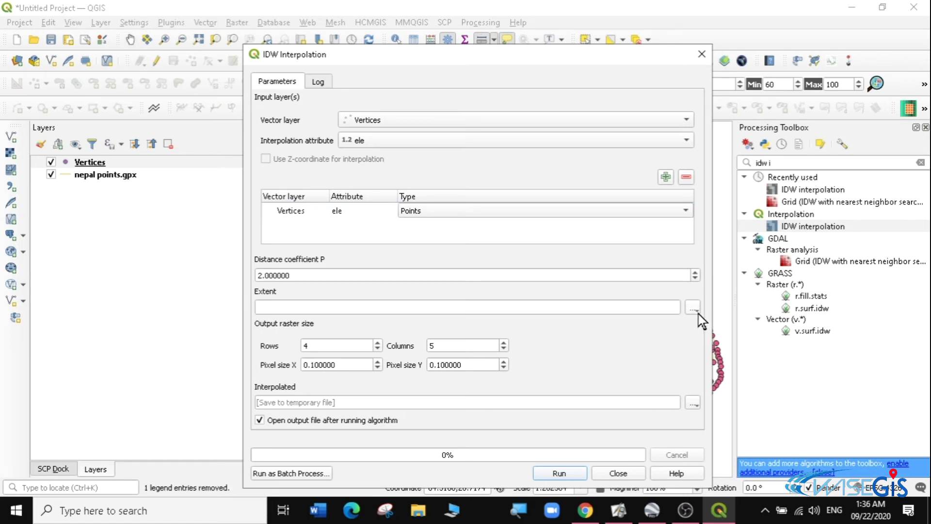
Step: Set the interpolation extent by calculating it from the Vertices layer
{"action": "left_click", "coordinate": [694, 309]}
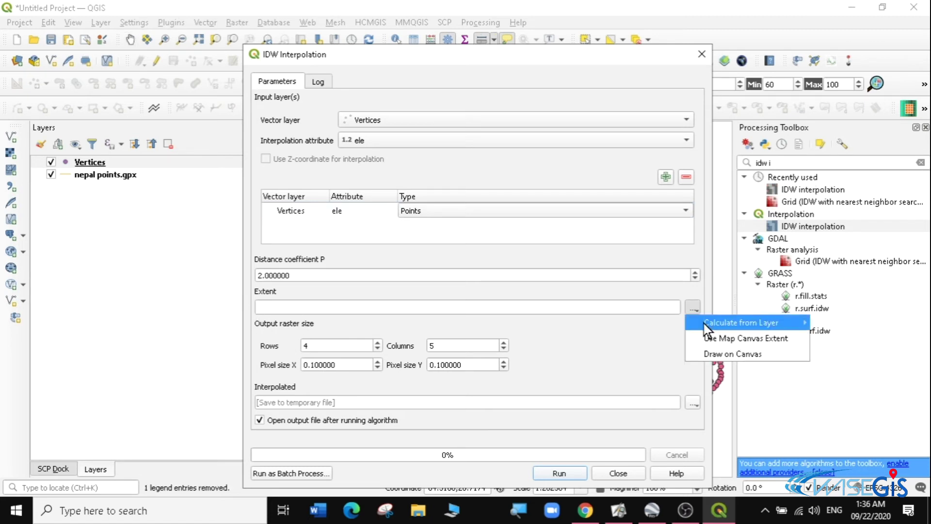
{"action": "mouse_move", "coordinate": [702, 324]}
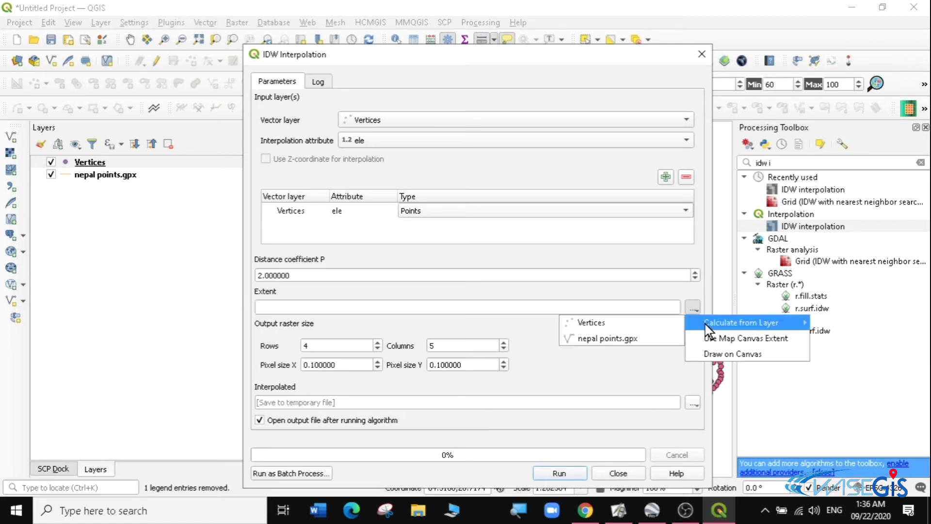
{"action": "left_click", "coordinate": [655, 326]}
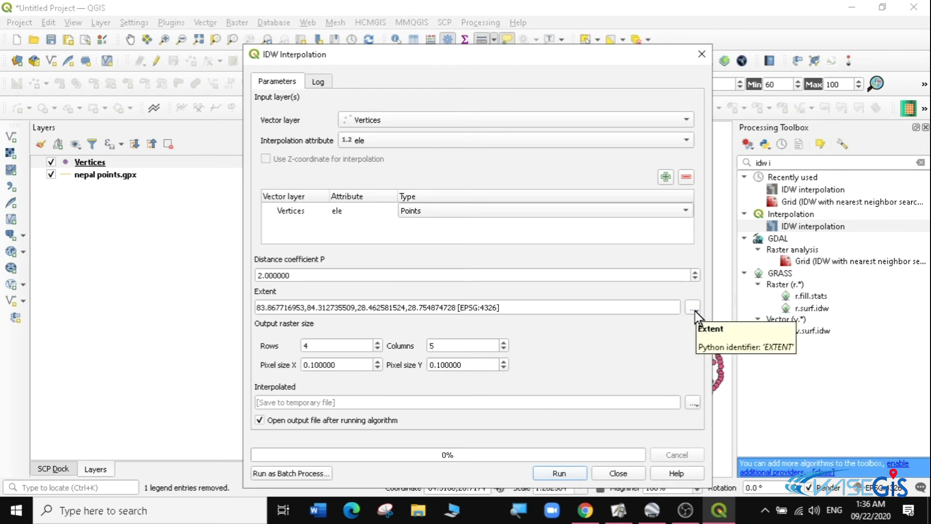
Step: Set the output raster to 50 rows, run the IDW interpolation to a temporary file, and close the dialog
{"action": "double_click", "coordinate": [305, 346]}
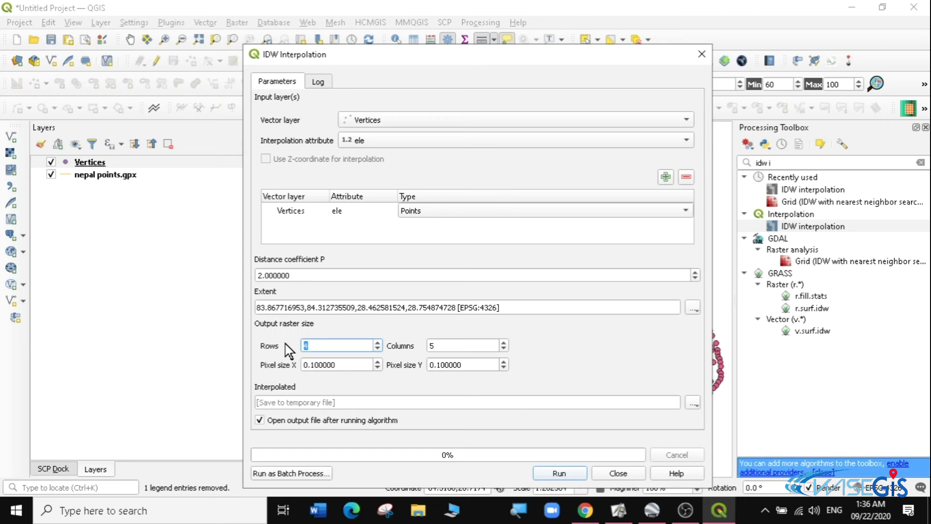
{"action": "type", "text": "50"}
{"action": "left_click", "coordinate": [571, 355]}
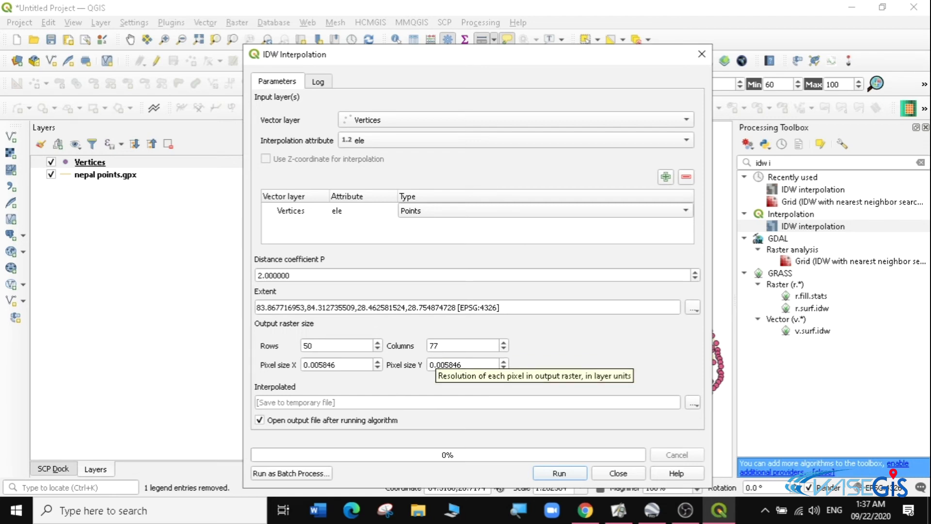
{"action": "left_click", "coordinate": [559, 473]}
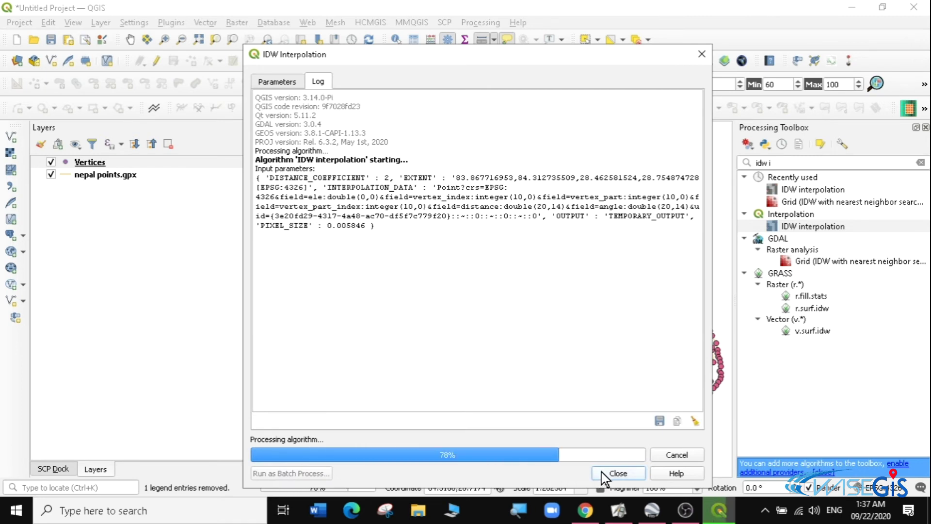
{"action": "left_click", "coordinate": [617, 473]}
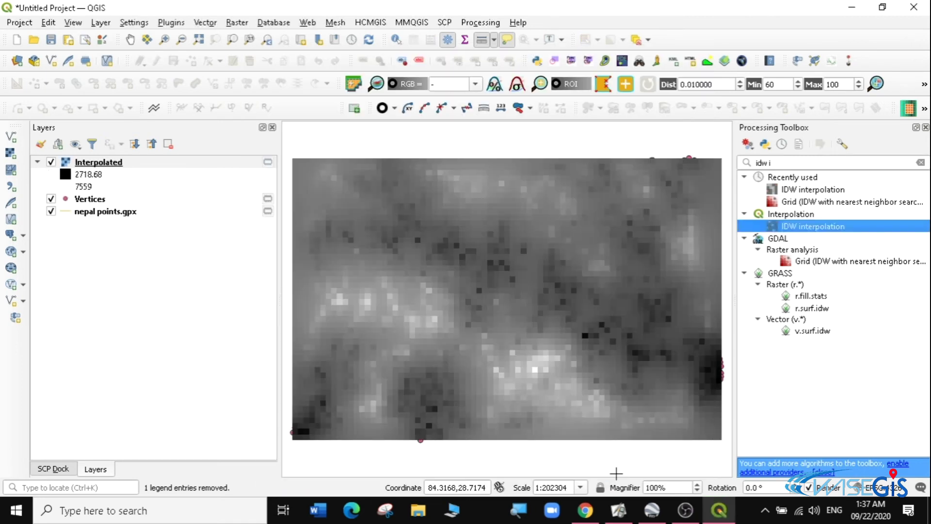
Step: Move the Interpolated layer below nepal points.gpx and hide the Vertices and nepal points.gpx layers
{"action": "mouse_move", "coordinate": [95, 167]}
{"action": "left_mouse_down"}
{"action": "mouse_move", "coordinate": [103, 220]}
{"action": "mouse_move", "coordinate": [89, 242]}
{"action": "left_mouse_up"}
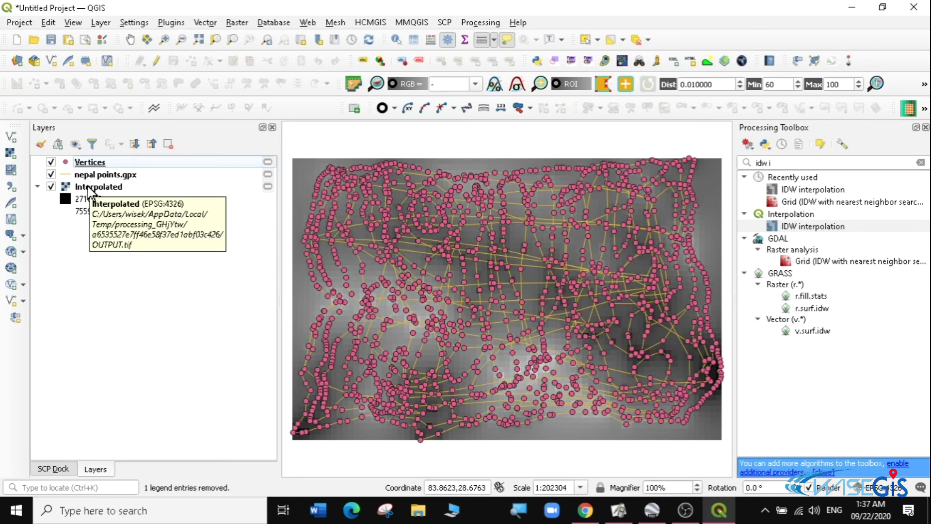
{"action": "left_click", "coordinate": [51, 161]}
{"action": "left_click", "coordinate": [51, 174]}
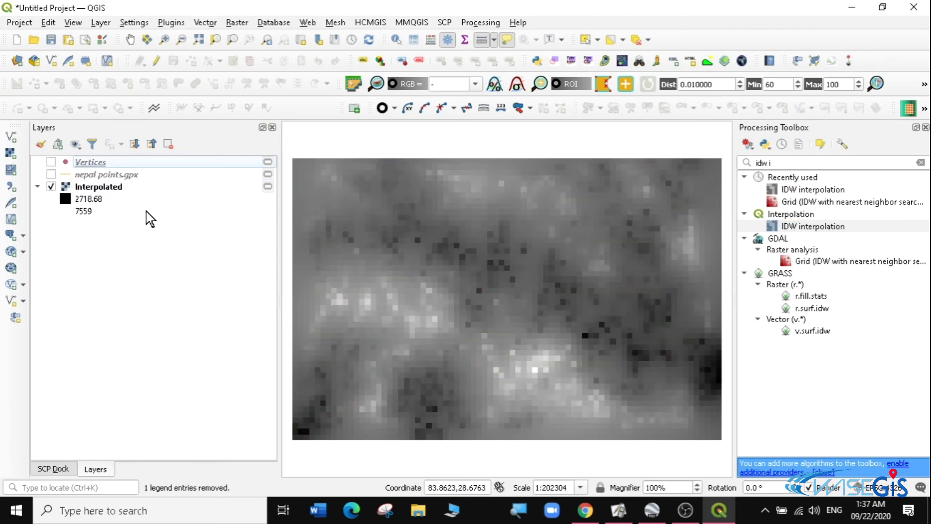
Step: Open the Interpolated layer's symbology properties and set the render type to Singleband pseudocolor
{"action": "left_click", "coordinate": [92, 190]}
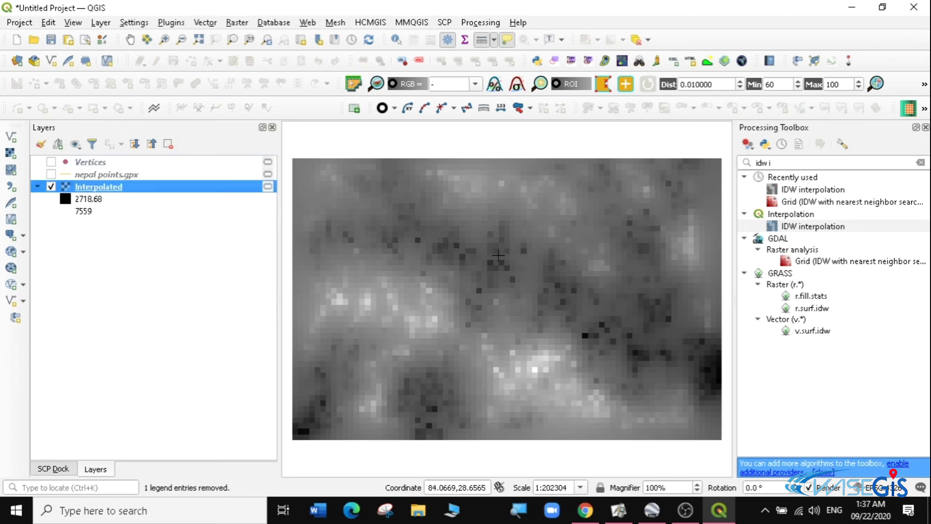
{"action": "scroll", "coordinate": [582, 274], "scroll_direction": "down", "scroll_amount": 1}
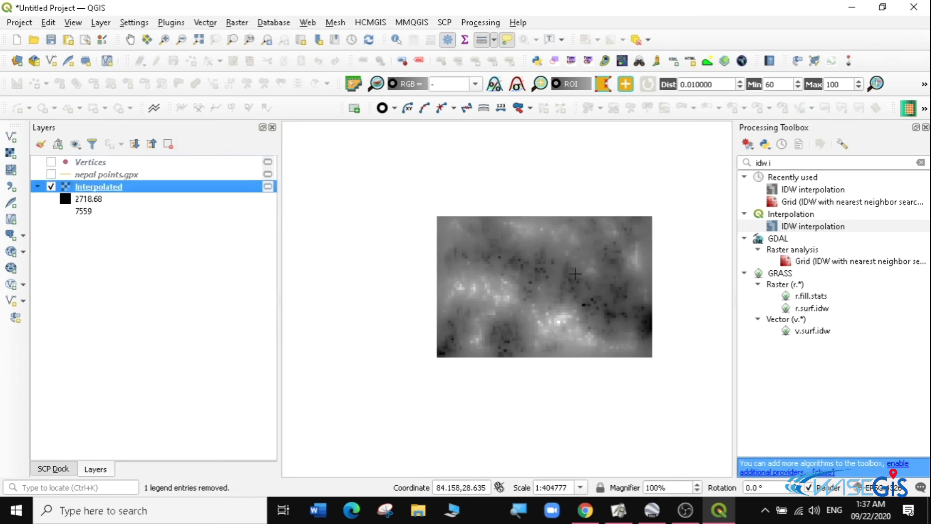
{"action": "right_click", "coordinate": [92, 186]}
{"action": "left_click", "coordinate": [142, 422]}
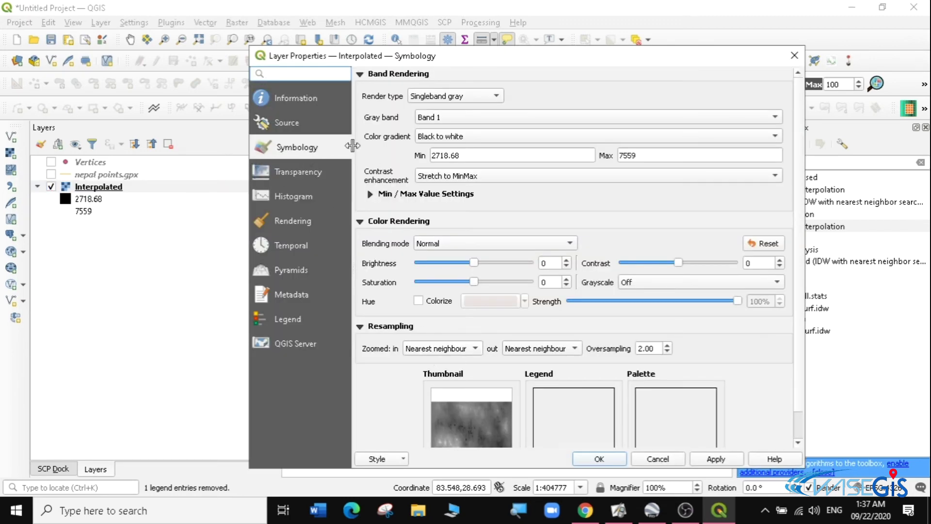
{"action": "left_click", "coordinate": [495, 96]}
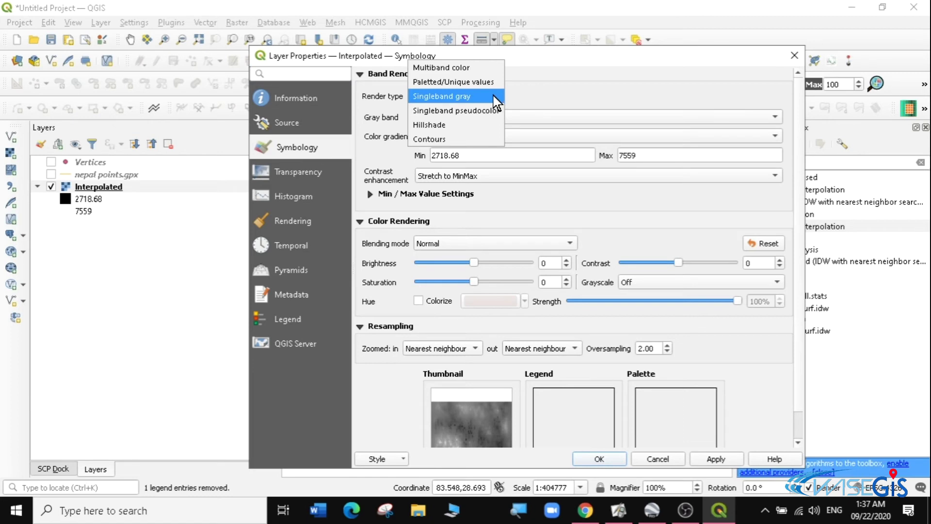
{"action": "left_click", "coordinate": [468, 114]}
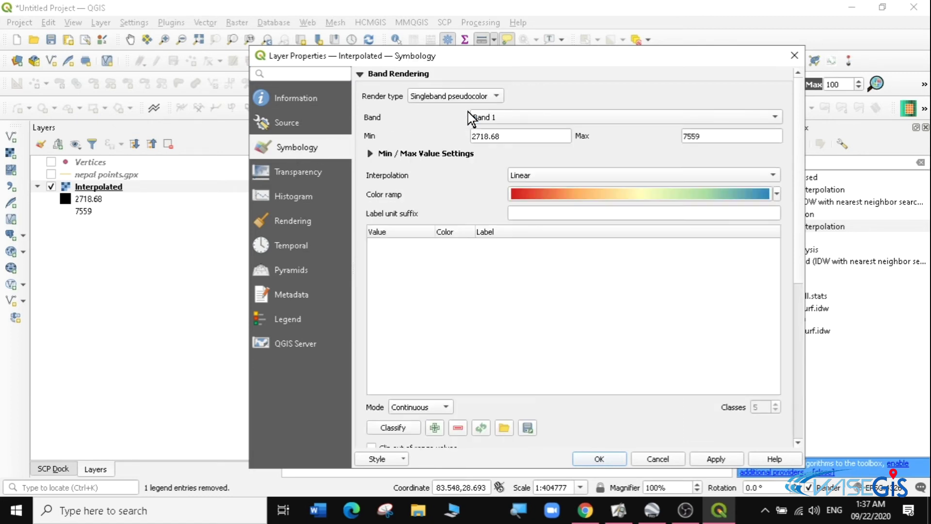
Step: Create a new color ramp from the cpt-city catalog, using the elevation palette in the Topography theme
{"action": "left_click", "coordinate": [777, 194]}
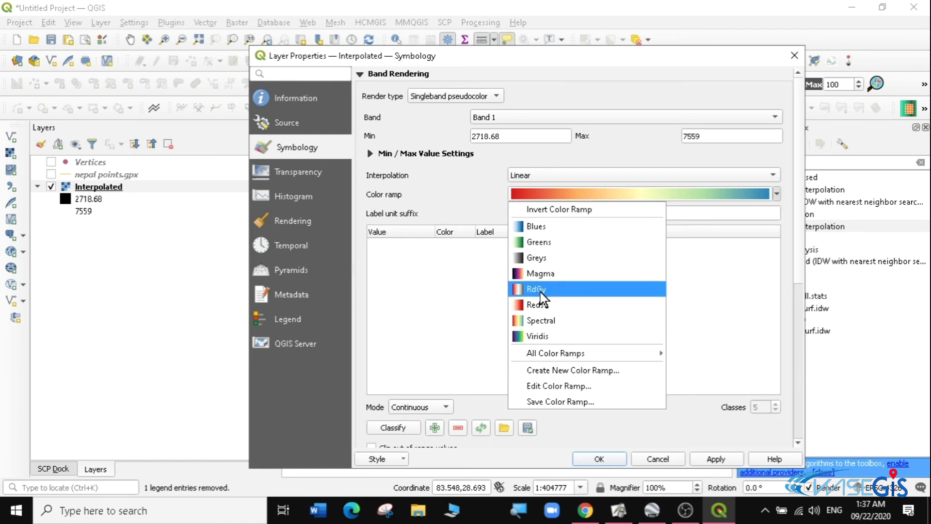
{"action": "left_click", "coordinate": [555, 369]}
{"action": "left_click", "coordinate": [512, 264]}
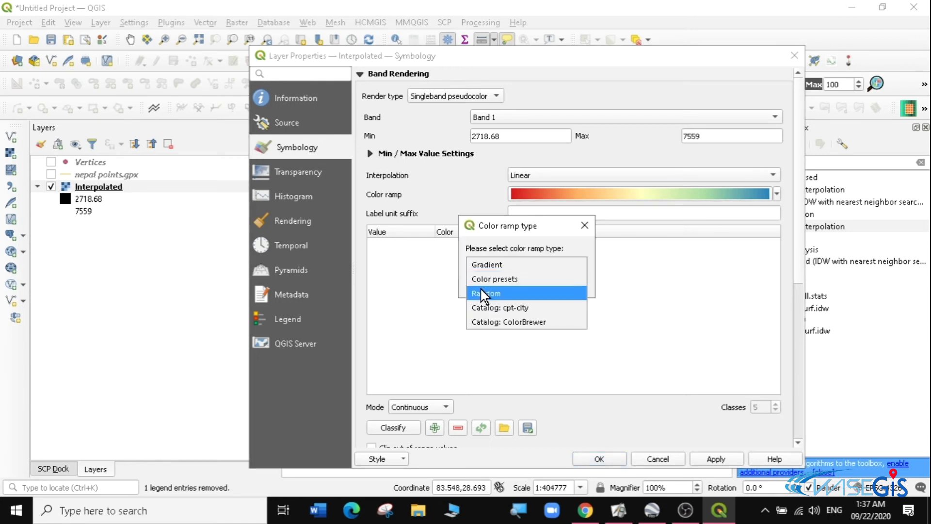
{"action": "left_click", "coordinate": [504, 308]}
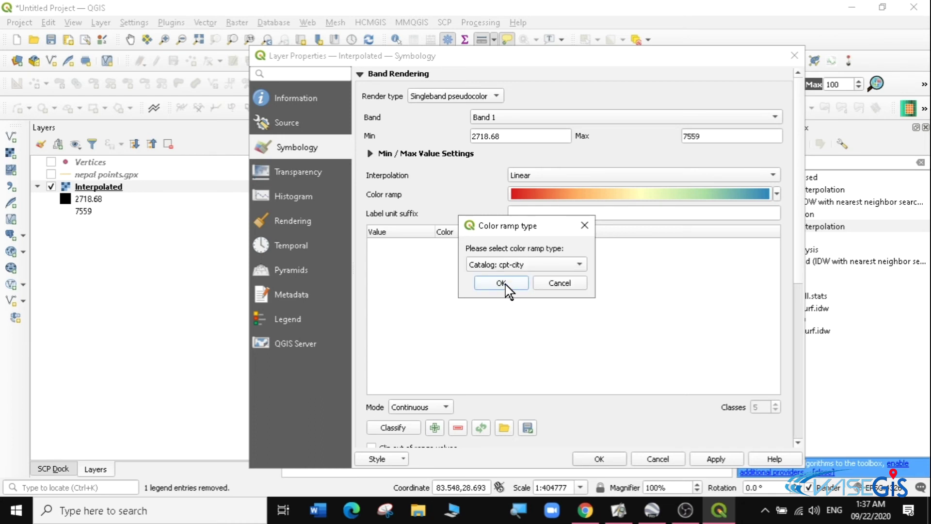
{"action": "left_click", "coordinate": [501, 282]}
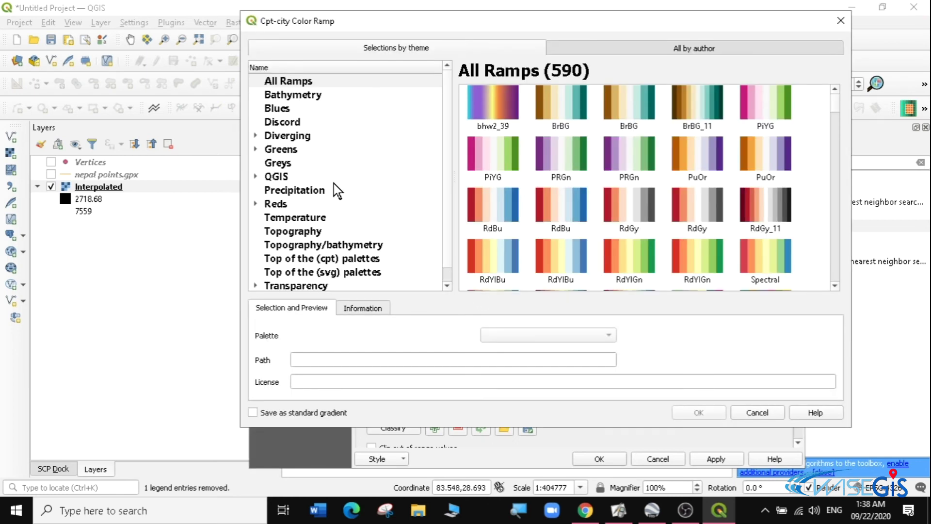
{"action": "left_click", "coordinate": [287, 231]}
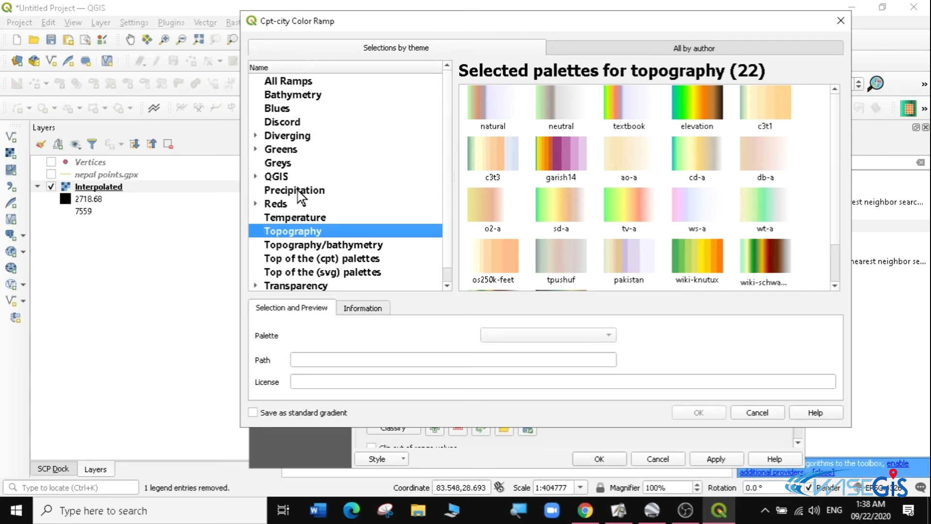
{"action": "left_click", "coordinate": [699, 100]}
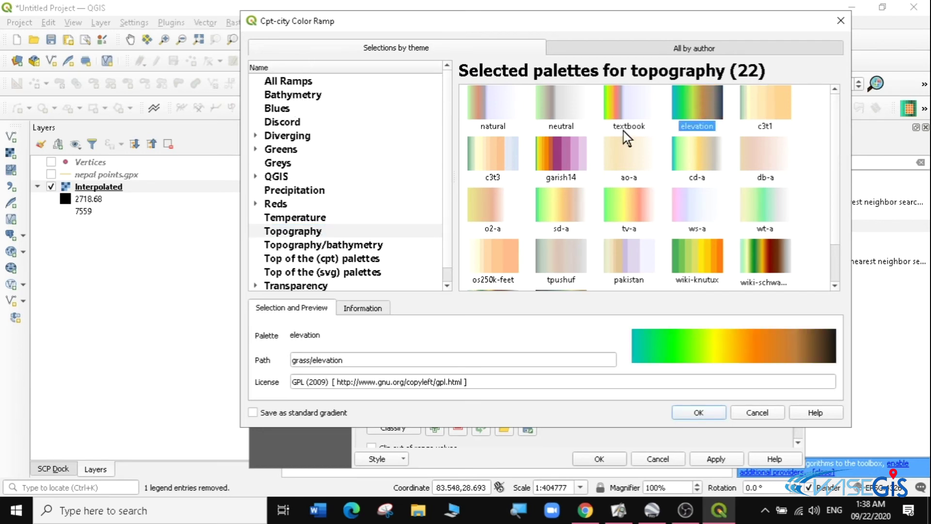
{"action": "left_click", "coordinate": [701, 412]}
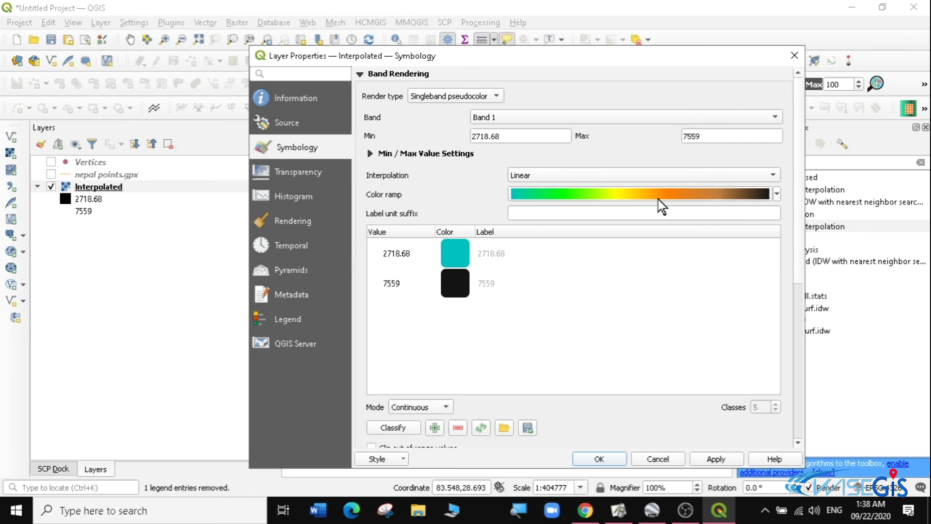
Step: Classify the raster values with the elevation ramp, apply the symbology, and close the layer properties
{"action": "left_click", "coordinate": [402, 428]}
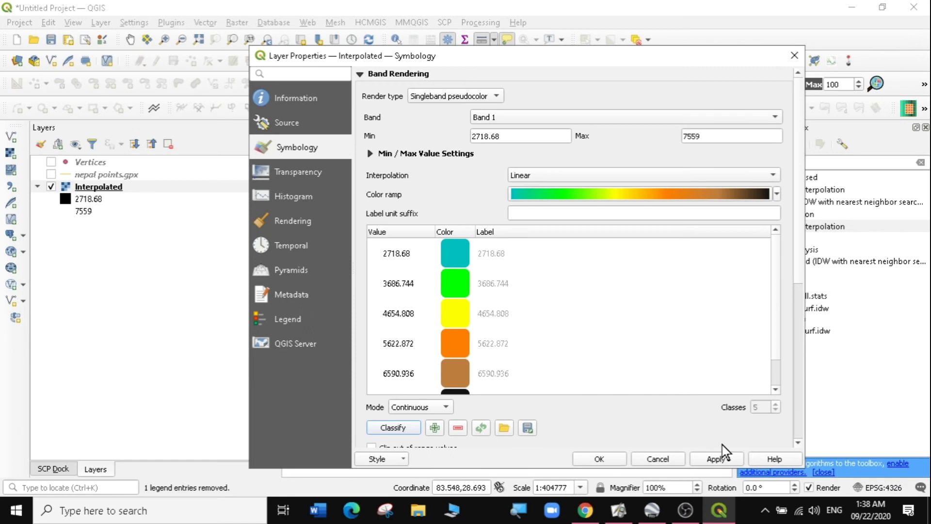
{"action": "left_click", "coordinate": [716, 459]}
{"action": "left_click", "coordinate": [601, 458]}
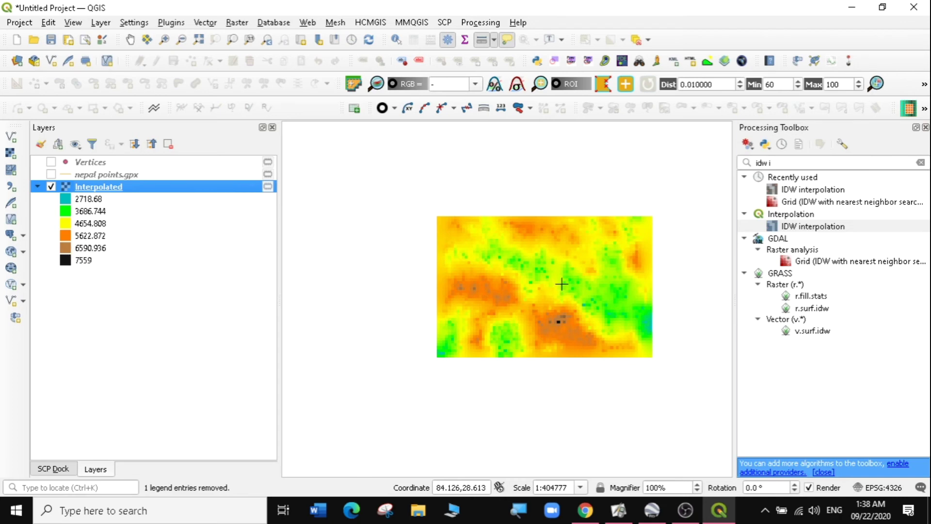
Step: Inspect the coloured elevation raster on the map and fit the view to the Interpolated layer
{"action": "scroll", "coordinate": [566, 283], "scroll_direction": "up", "scroll_amount": 1}
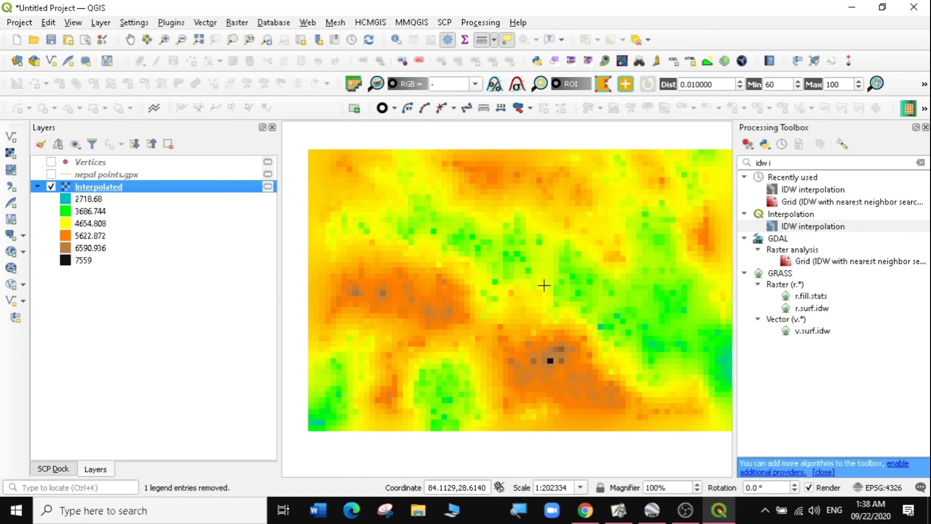
{"action": "right_click", "coordinate": [111, 190]}
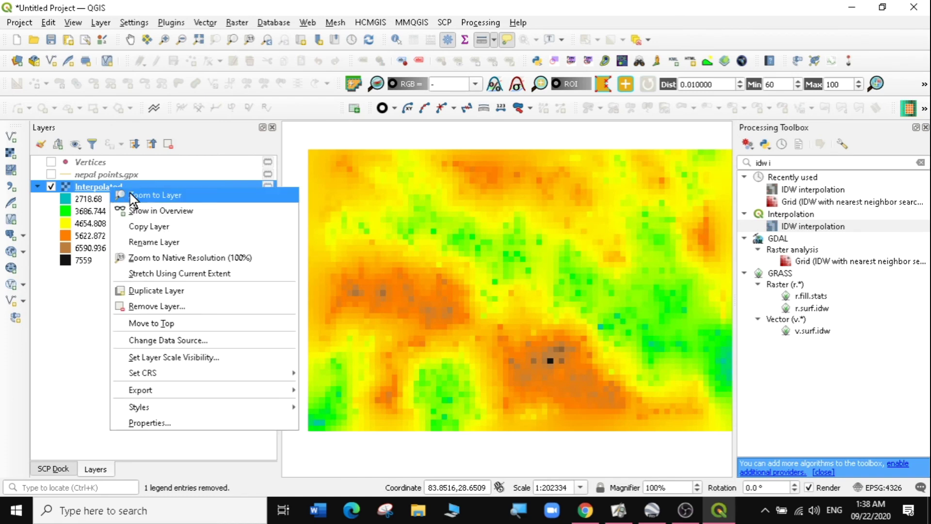
{"action": "left_click", "coordinate": [130, 194]}
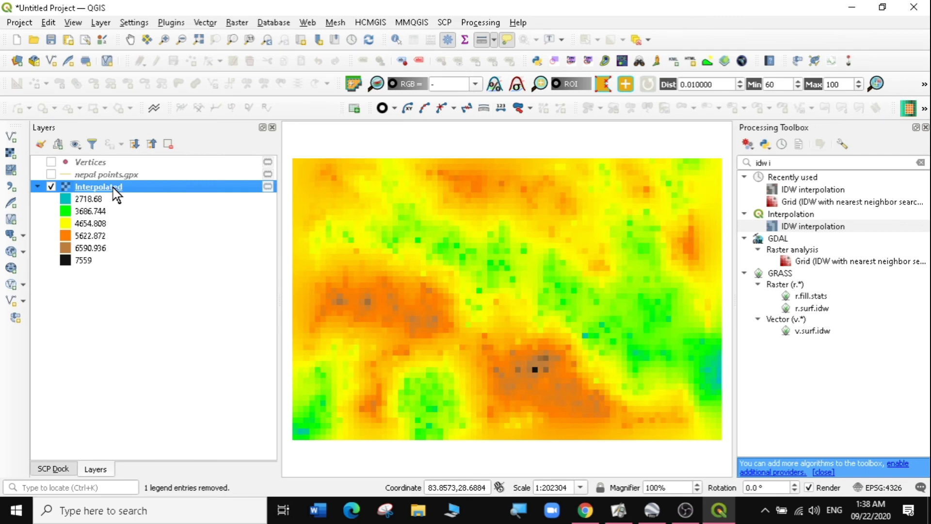
{"action": "scroll", "coordinate": [422, 269], "scroll_direction": "down", "scroll_amount": 3}
{"action": "scroll", "coordinate": [424, 270], "scroll_direction": "up", "scroll_amount": 2}
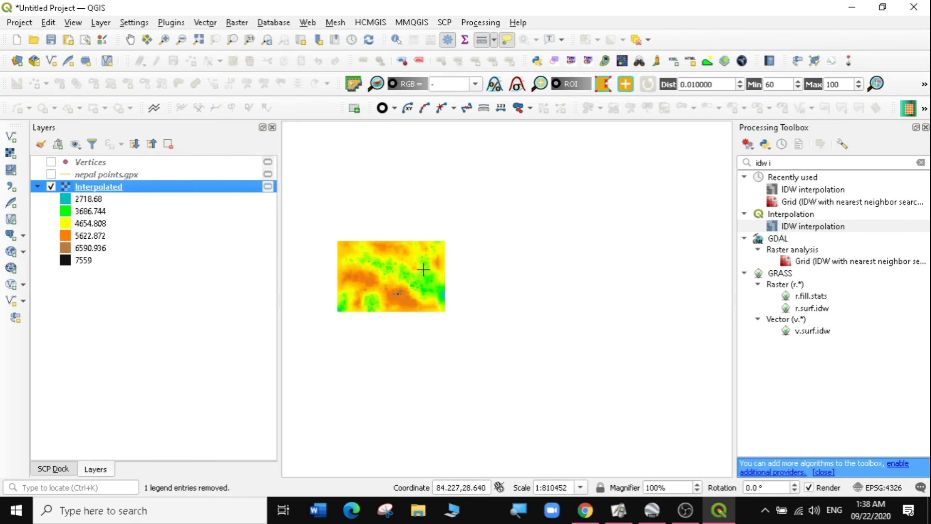
{"action": "right_click", "coordinate": [109, 184]}
{"action": "left_click", "coordinate": [141, 190]}
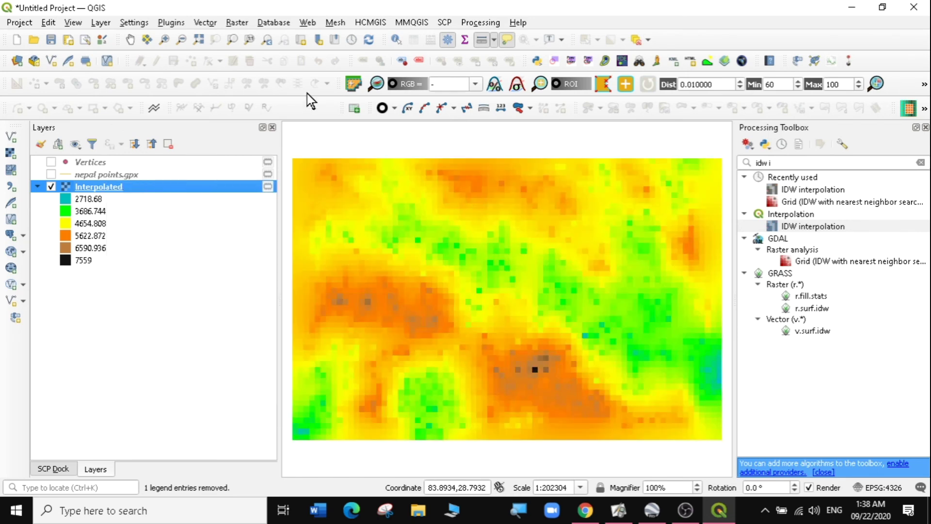
Step: Open the raster extraction tool Contour and keep Interpolated as its input layer
{"action": "left_click", "coordinate": [236, 23]}
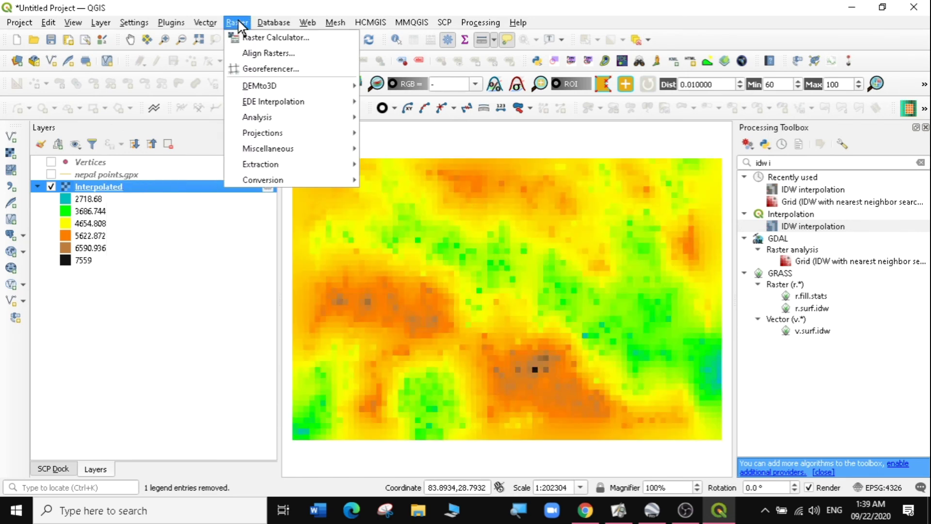
{"action": "mouse_move", "coordinate": [254, 168]}
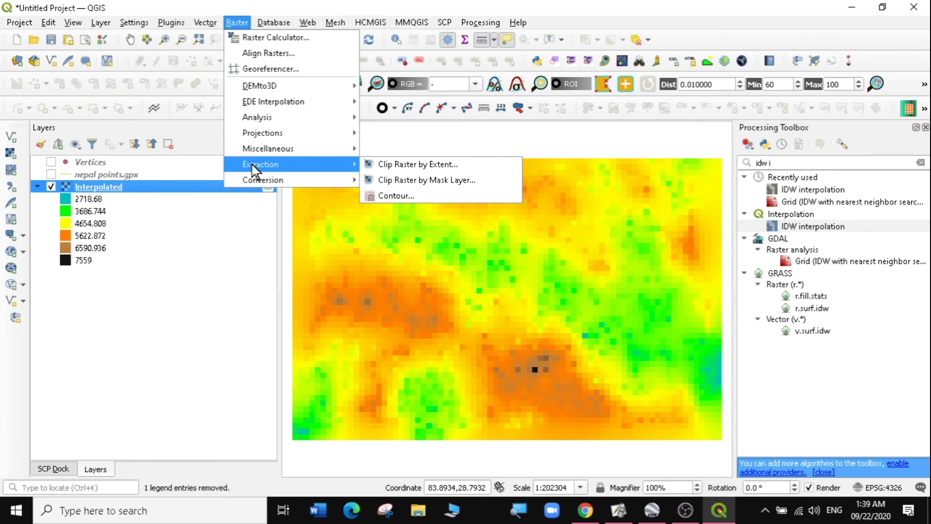
{"action": "left_click", "coordinate": [401, 194]}
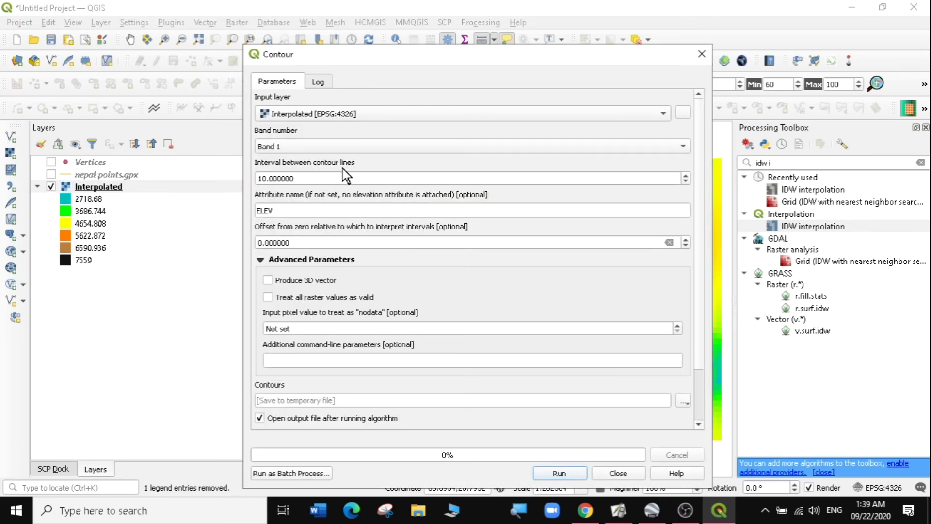
{"action": "left_click", "coordinate": [287, 117]}
{"action": "left_click", "coordinate": [289, 115]}
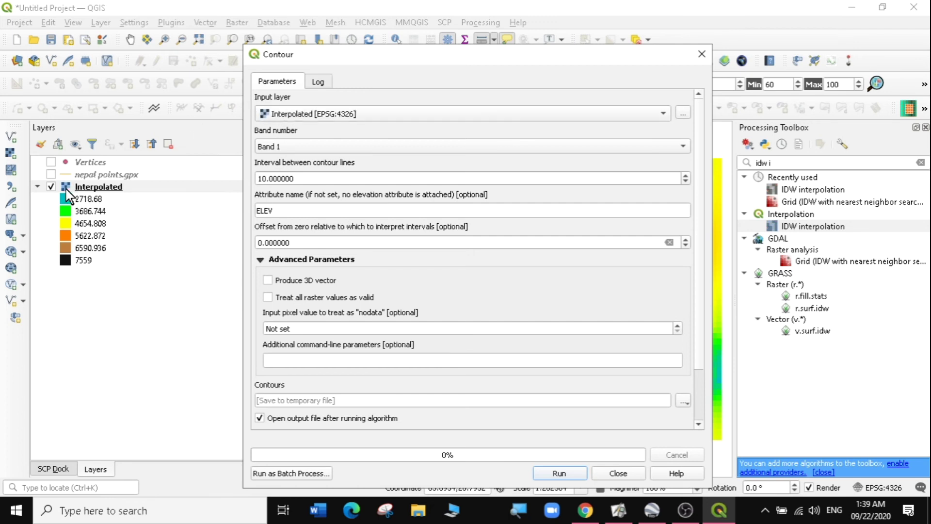
{"action": "left_click", "coordinate": [329, 116]}
{"action": "left_click", "coordinate": [328, 116]}
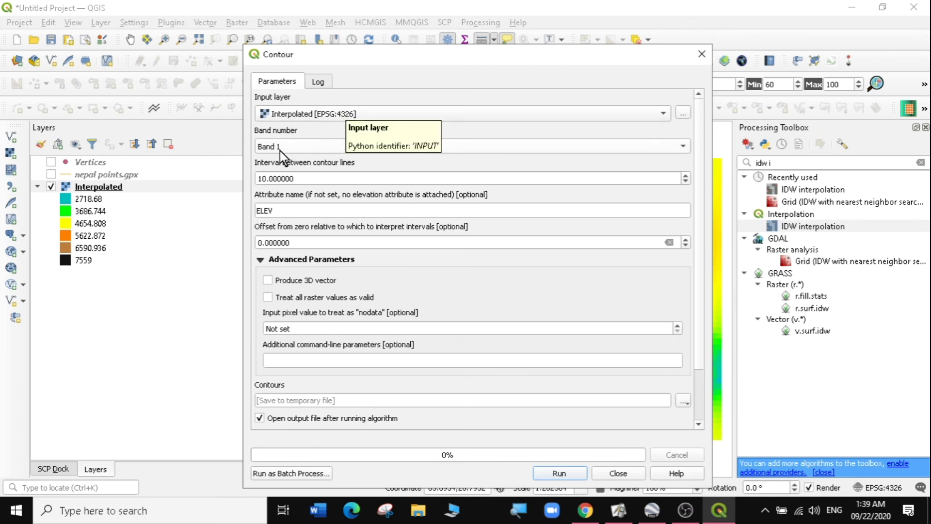
Step: Set the interval between contour lines to 100, run the Contour tool, close it, and view the contours over the raster
{"action": "left_click", "coordinate": [268, 179]}
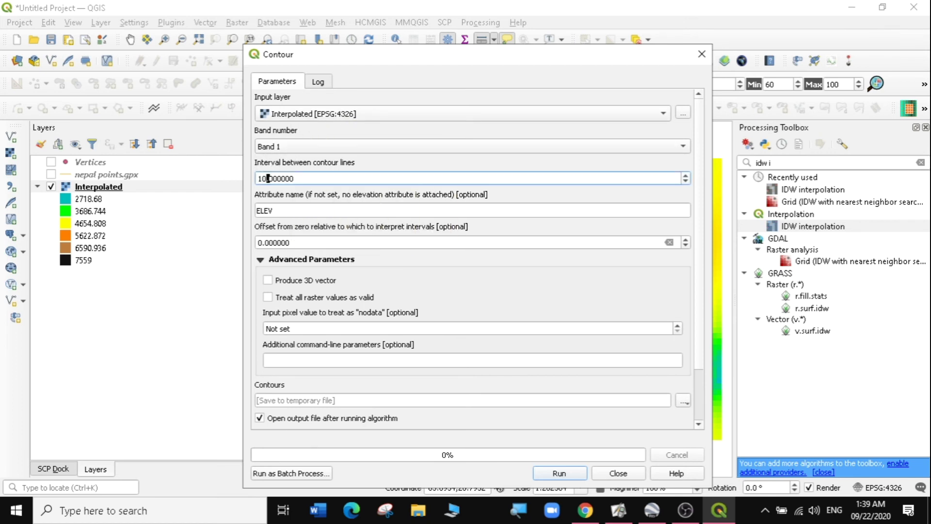
{"action": "key", "text": "shift+Right"}
{"action": "type", "text": "0."}
{"action": "left_click", "coordinate": [557, 474]}
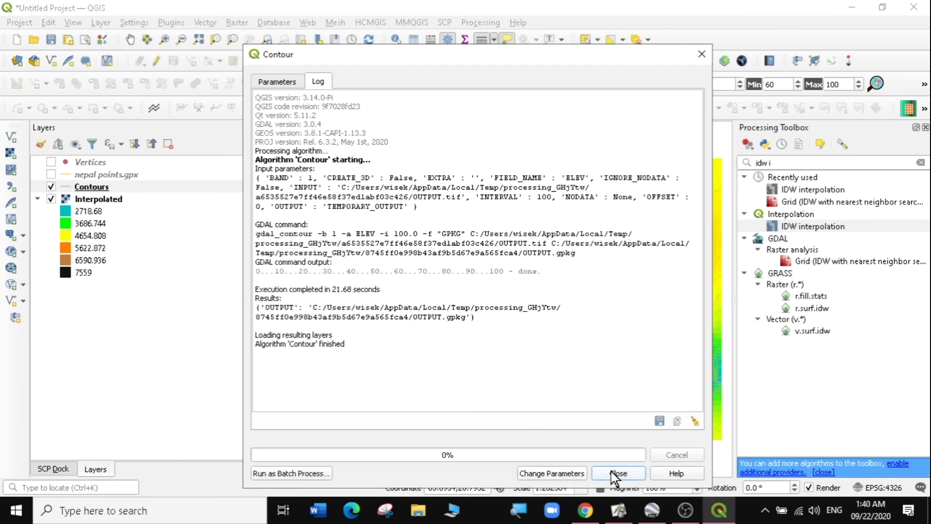
{"action": "left_click_drag", "start_coordinate": [345, 344], "coordinate": [258, 335]}
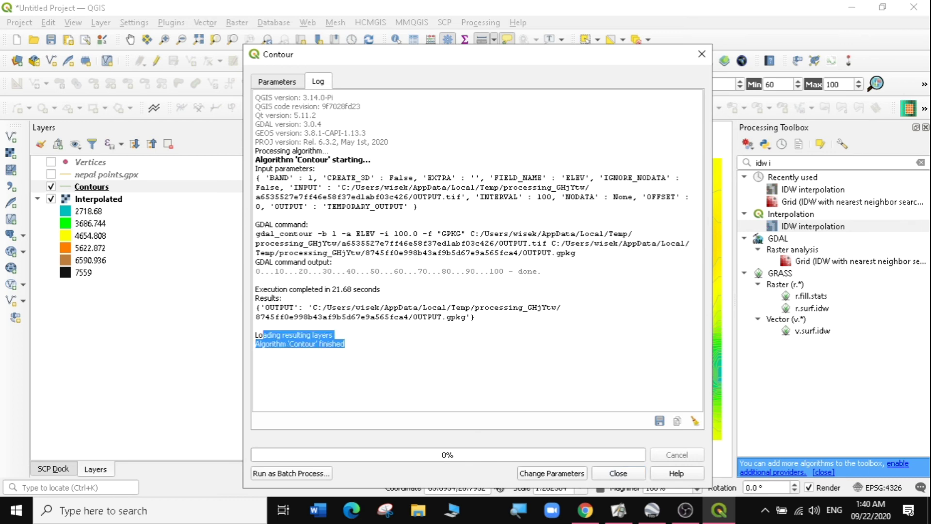
{"action": "left_click", "coordinate": [618, 473]}
{"action": "scroll", "coordinate": [504, 304], "scroll_direction": "up", "scroll_amount": 1}
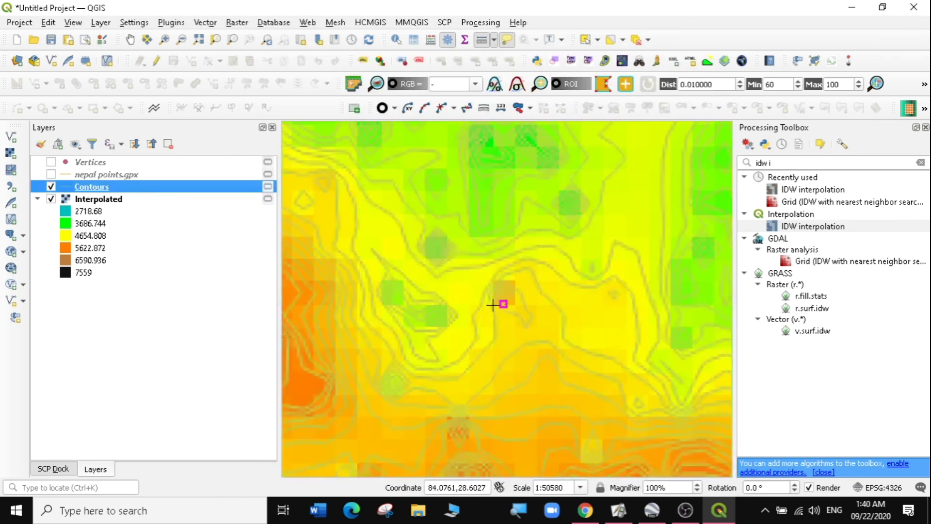
{"action": "scroll", "coordinate": [410, 274], "scroll_direction": "down", "scroll_amount": 1}
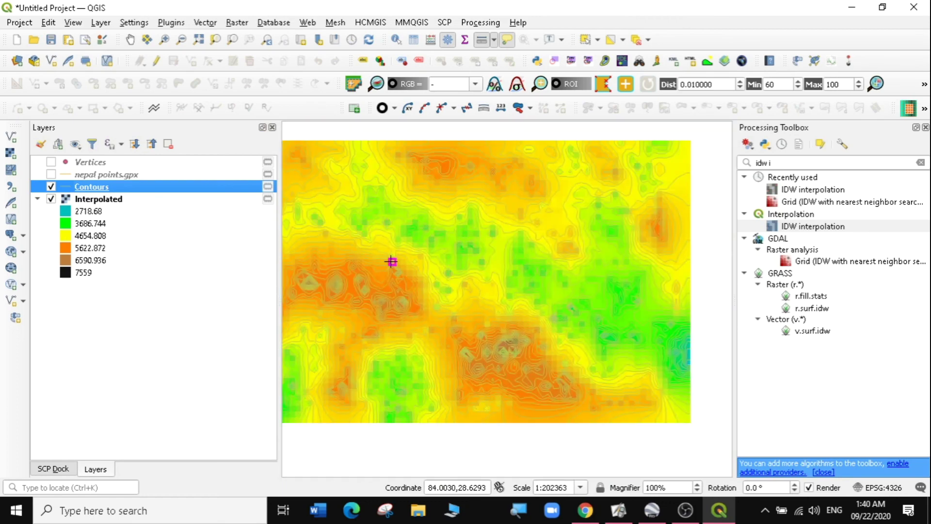
Step: View the contours without the Interpolated raster, show the raster again, and check the Contours layer's attribute table
{"action": "left_click", "coordinate": [50, 199]}
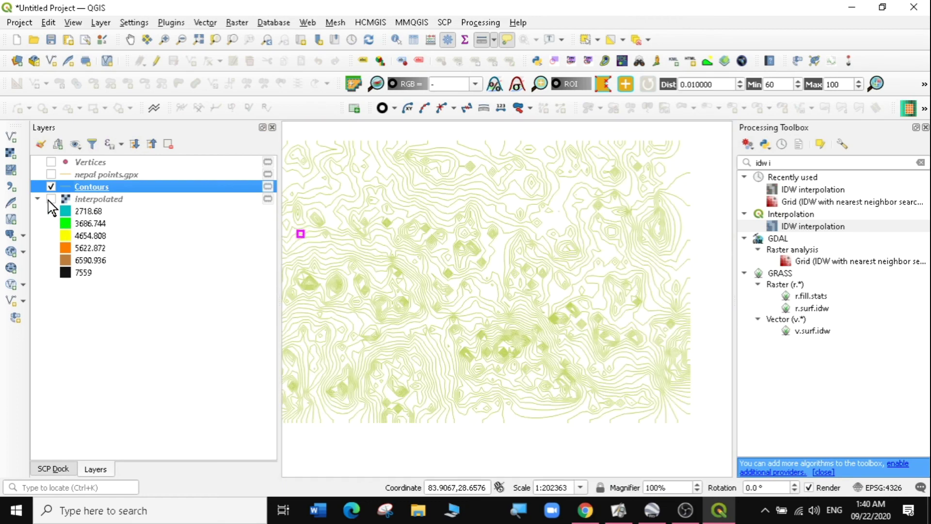
{"action": "left_click", "coordinate": [49, 199]}
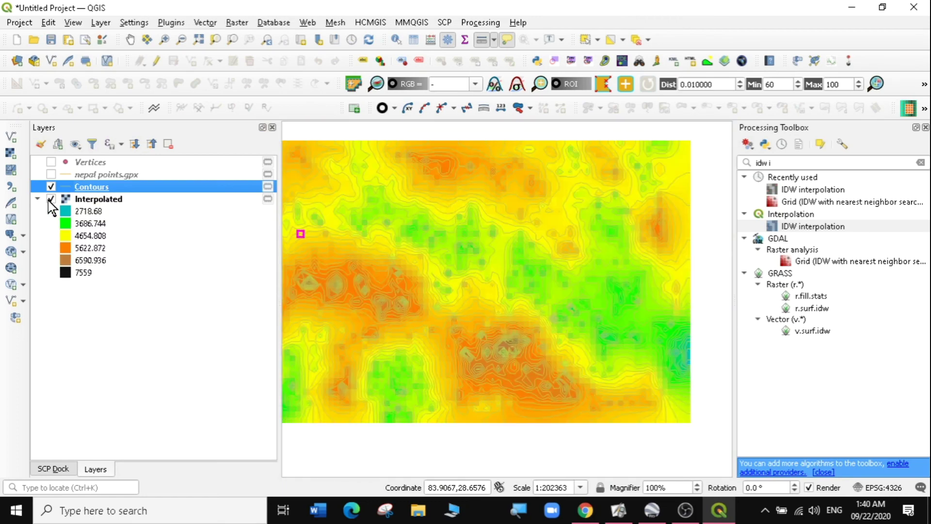
{"action": "right_click", "coordinate": [91, 188]}
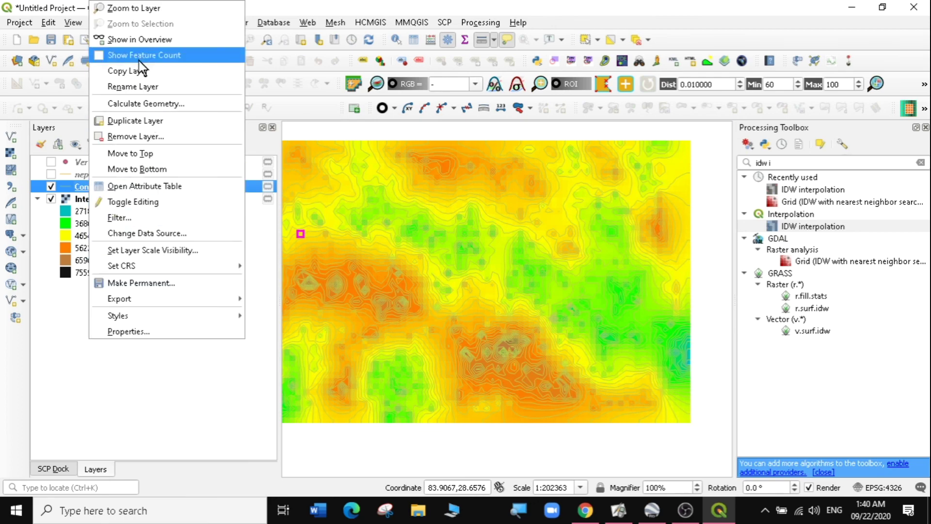
{"action": "left_click", "coordinate": [144, 186]}
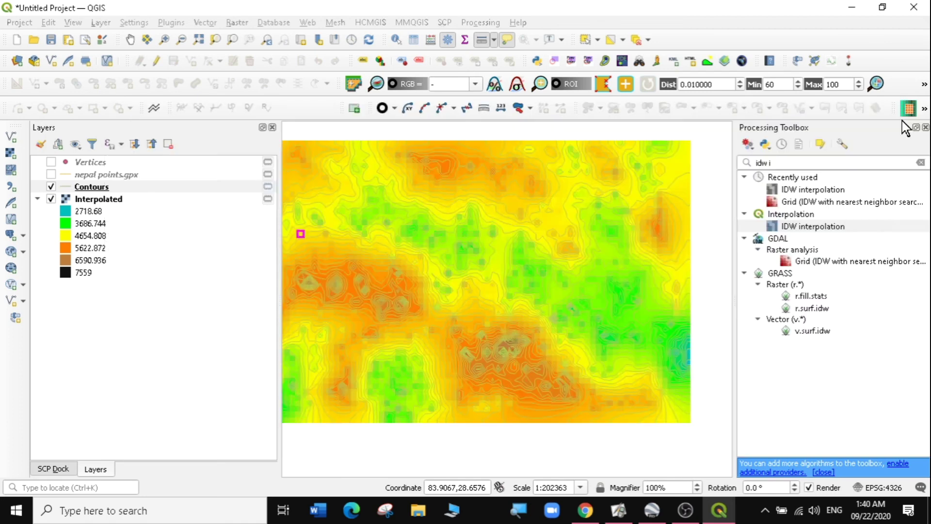
{"action": "left_click", "coordinate": [926, 115]}
Step: Open the Contours layer's properties and set up Single Labels using the ELEV field as the label value
{"action": "right_click", "coordinate": [90, 182]}
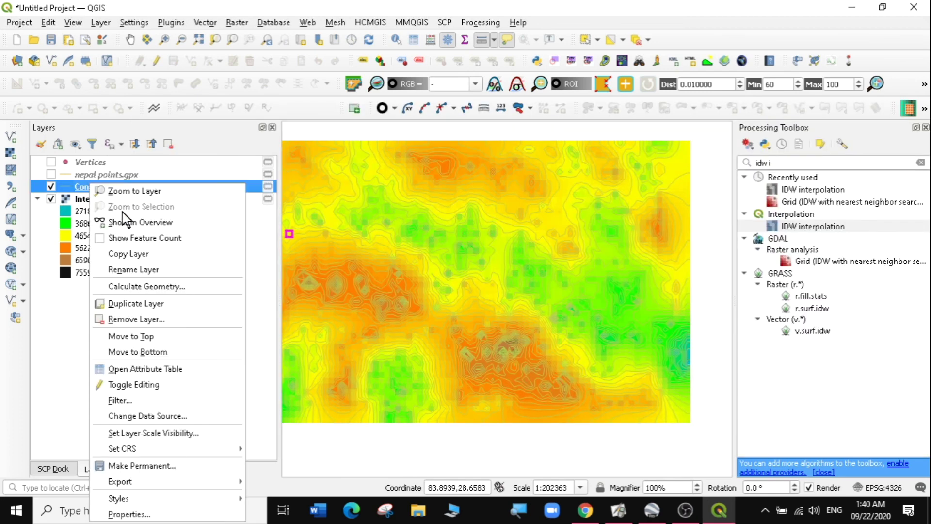
{"action": "key", "text": "Escape"}
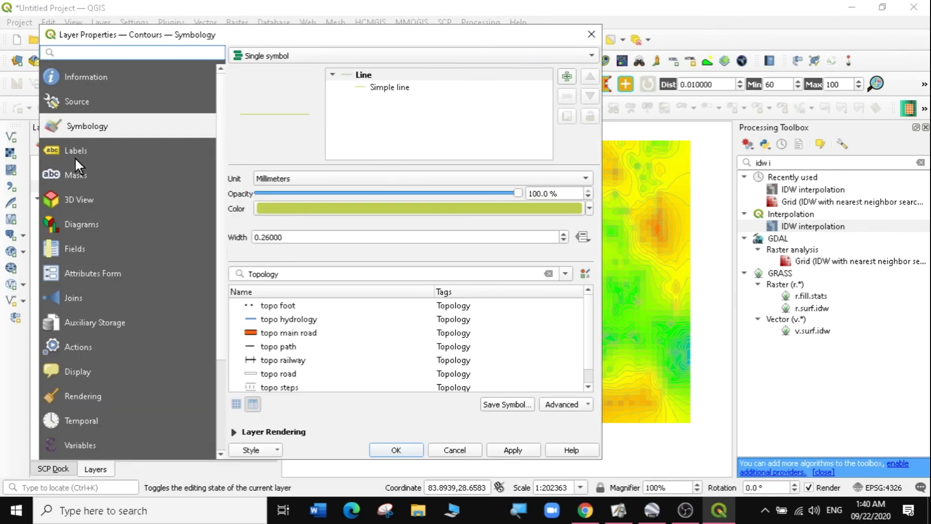
{"action": "left_click", "coordinate": [77, 153]}
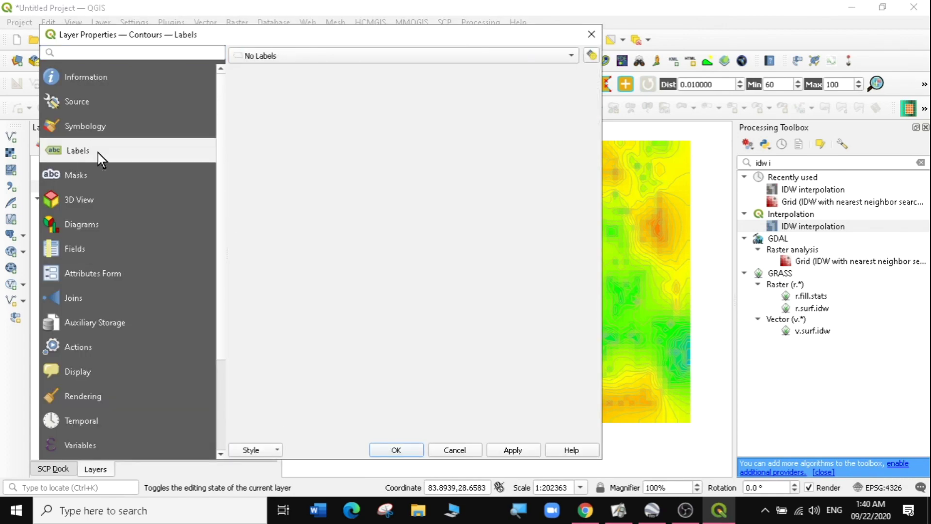
{"action": "left_click", "coordinate": [270, 58]}
{"action": "left_click", "coordinate": [276, 70]}
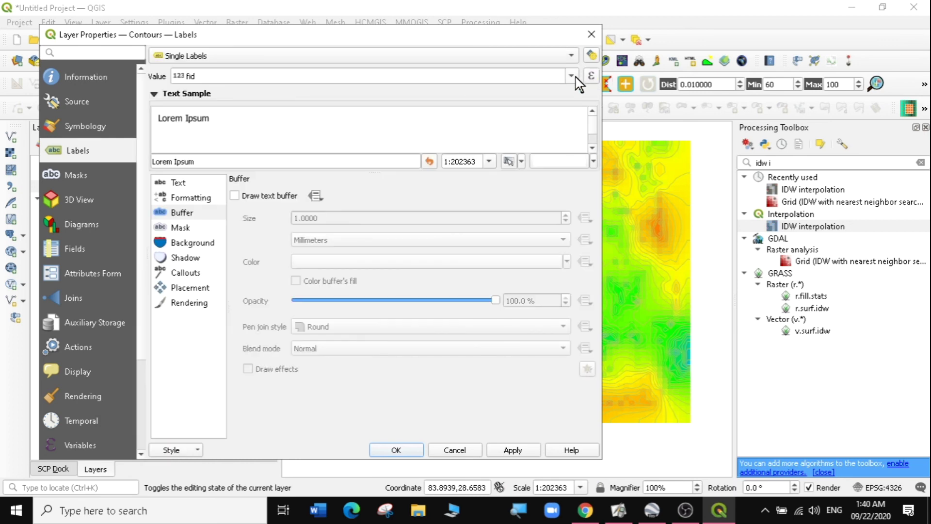
{"action": "left_click", "coordinate": [571, 76]}
{"action": "left_click", "coordinate": [250, 125]}
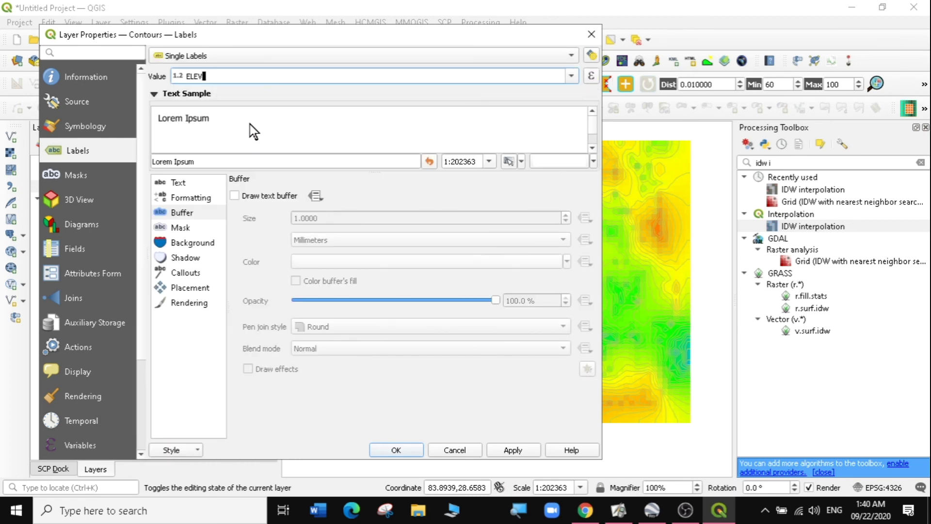
Step: Enable a text buffer for the contour labels, set their text color to cyan, and apply the label settings
{"action": "left_click", "coordinate": [234, 196]}
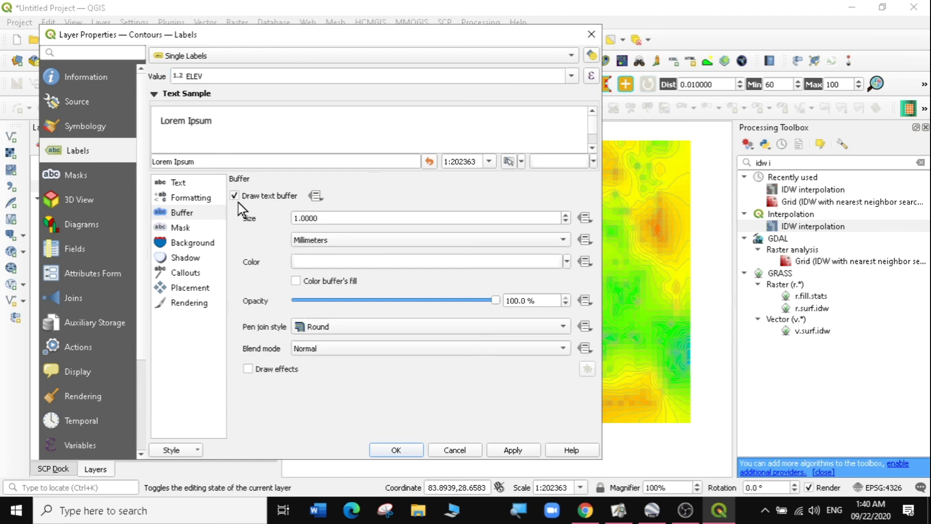
{"action": "left_click", "coordinate": [173, 183]}
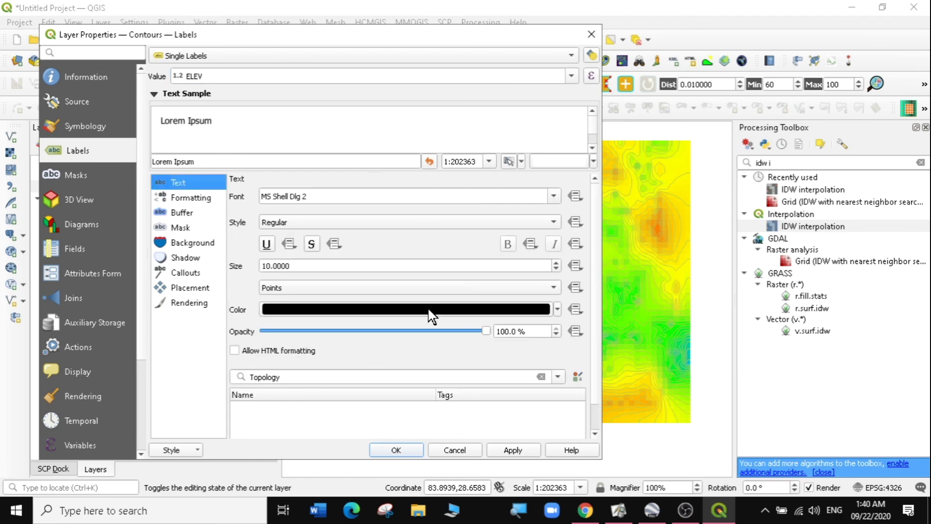
{"action": "left_click", "coordinate": [558, 310]}
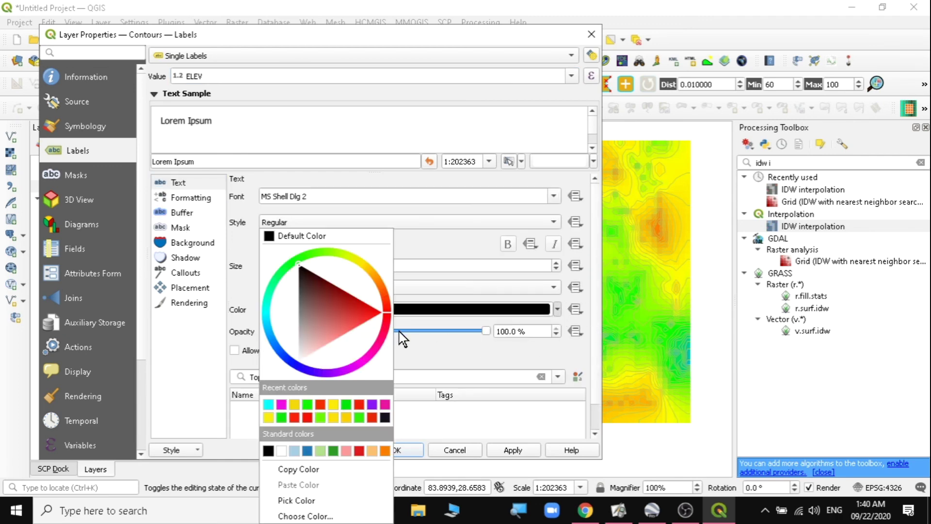
{"action": "left_click", "coordinate": [371, 311]}
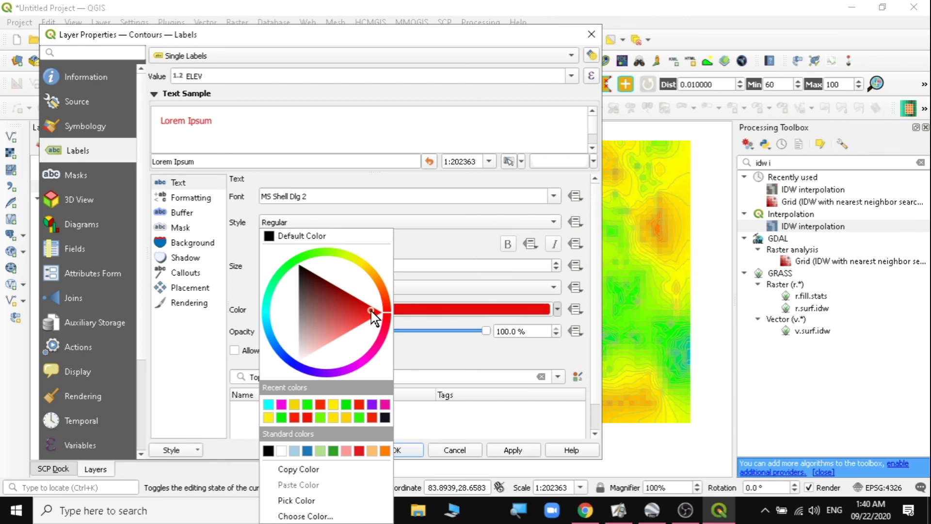
{"action": "left_click", "coordinate": [264, 309]}
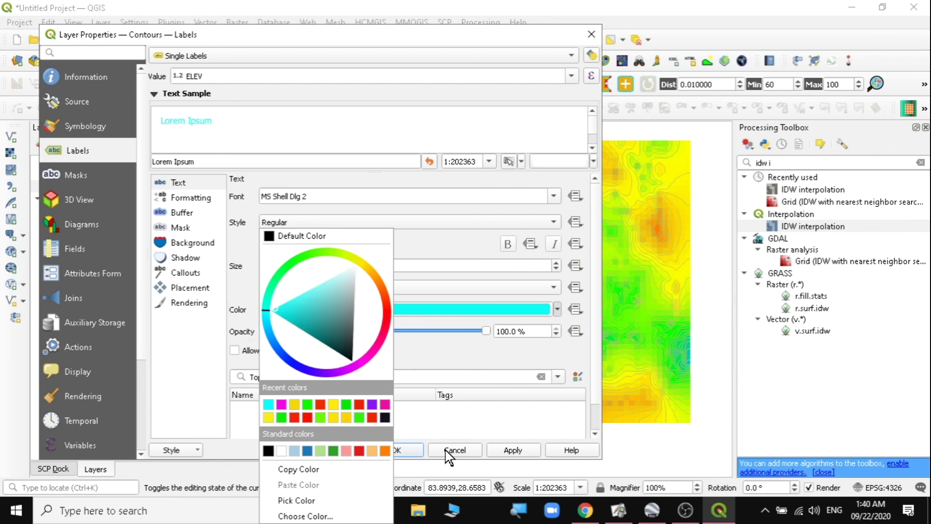
{"action": "left_click", "coordinate": [423, 417]}
{"action": "left_click", "coordinate": [517, 449]}
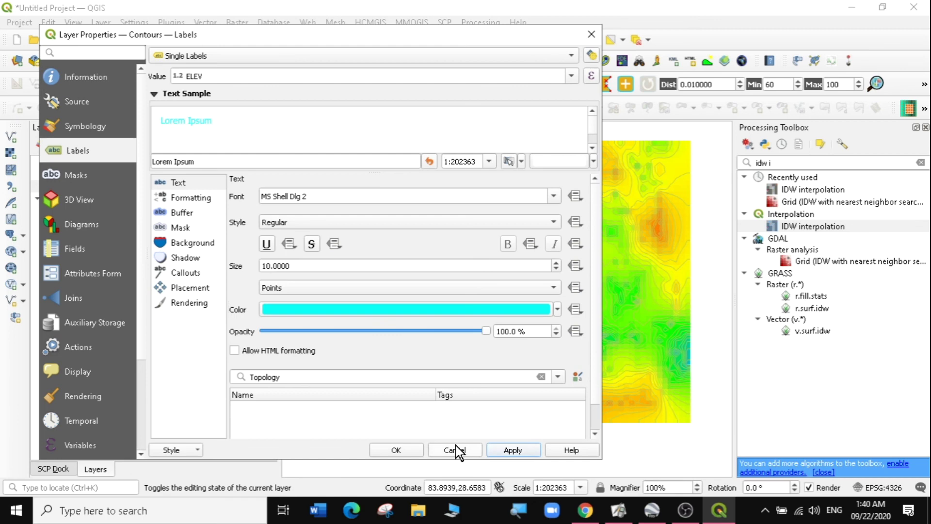
{"action": "left_click", "coordinate": [404, 451]}
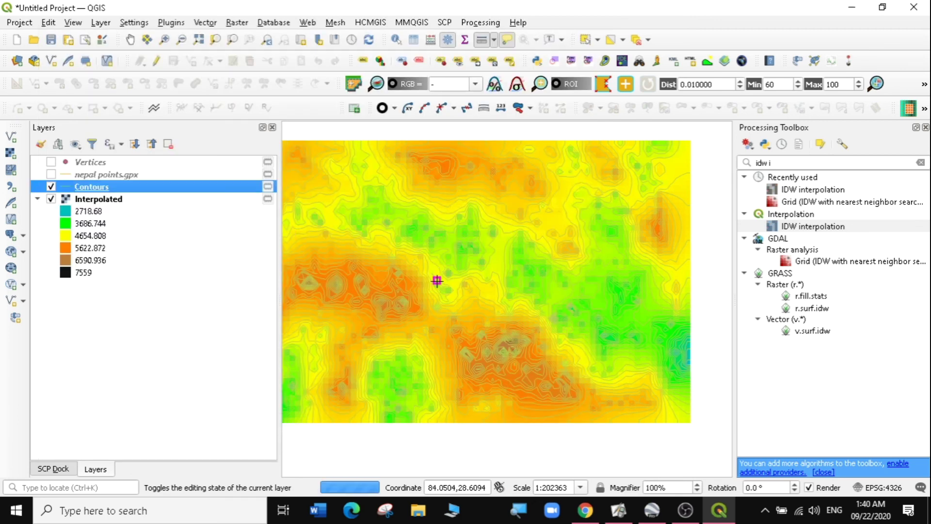
Step: Inspect the elevation labels along the contour lines at close range across the map
{"action": "scroll", "coordinate": [463, 290], "scroll_direction": "down", "scroll_amount": 3}
{"action": "scroll", "coordinate": [469, 290], "scroll_direction": "up", "scroll_amount": 4}
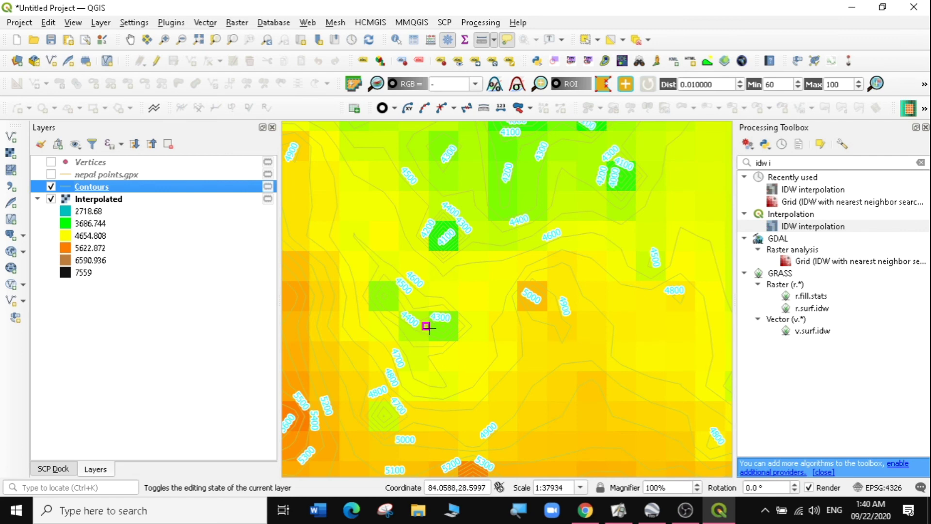
{"action": "left_click", "coordinate": [130, 39]}
{"action": "mouse_move", "coordinate": [478, 228]}
{"action": "left_mouse_down"}
{"action": "mouse_move", "coordinate": [356, 262]}
{"action": "mouse_move", "coordinate": [532, 320]}
{"action": "mouse_move", "coordinate": [551, 254]}
{"action": "mouse_move", "coordinate": [417, 293]}
{"action": "mouse_move", "coordinate": [580, 272]}
{"action": "mouse_move", "coordinate": [487, 213]}
{"action": "left_mouse_up"}
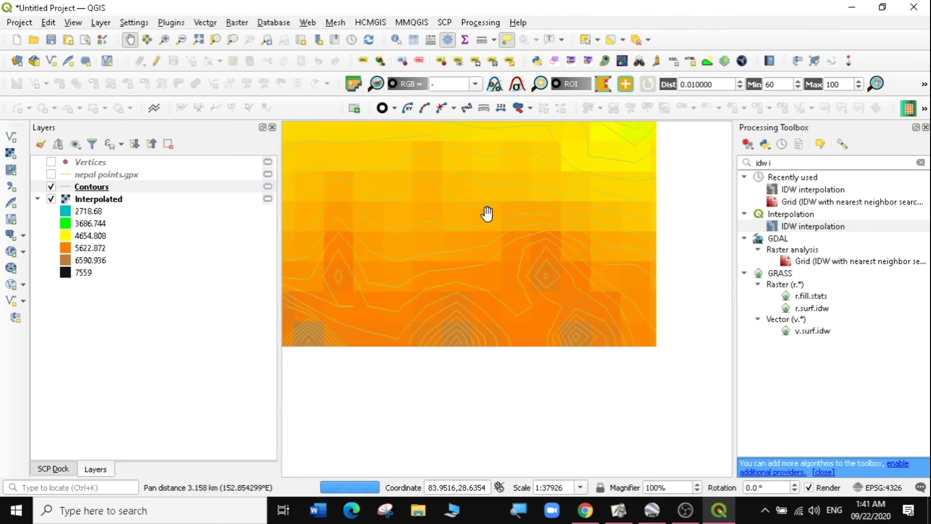